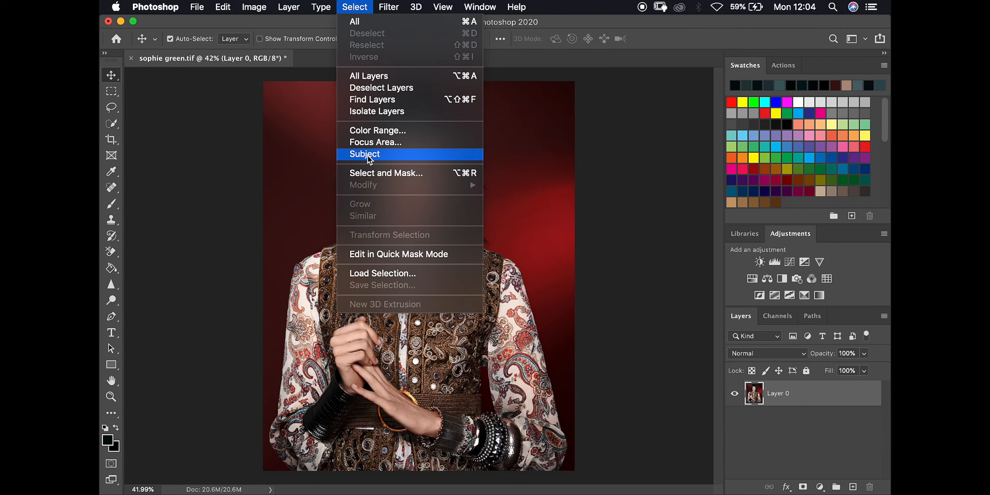
# Select the woman with Select > Subject, paste her onto a new Layer 1, and adjust layer visibility
pyautogui.click(367, 154)
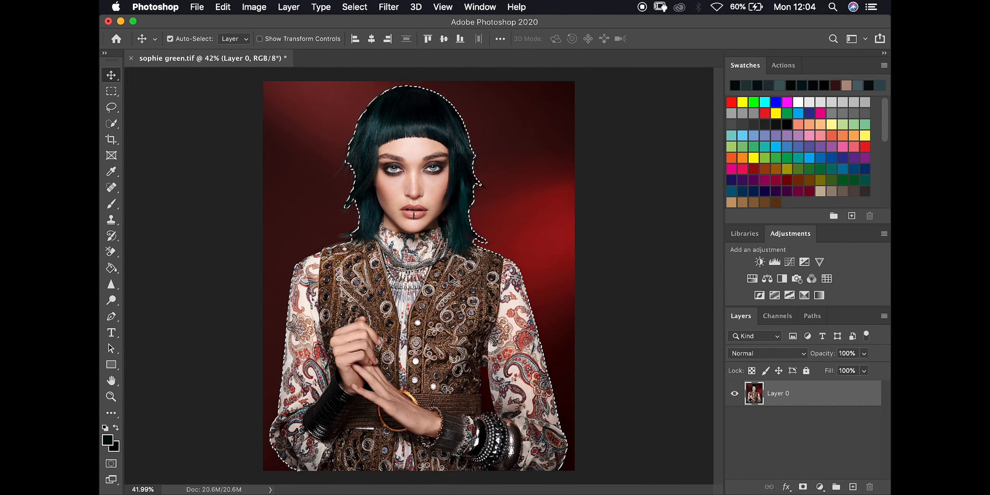
pyautogui.press('super')
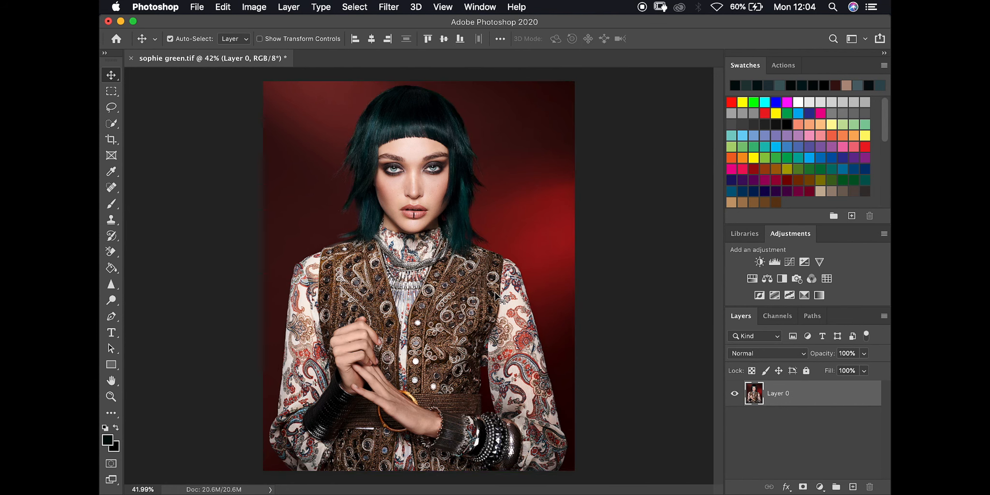
pyautogui.press('super+c')
pyautogui.click(853, 486)
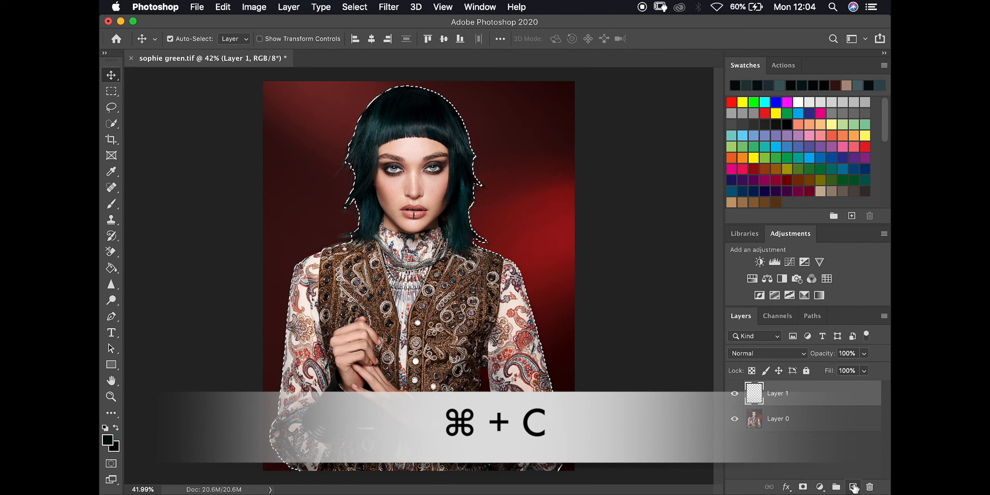
pyautogui.press('super+v')
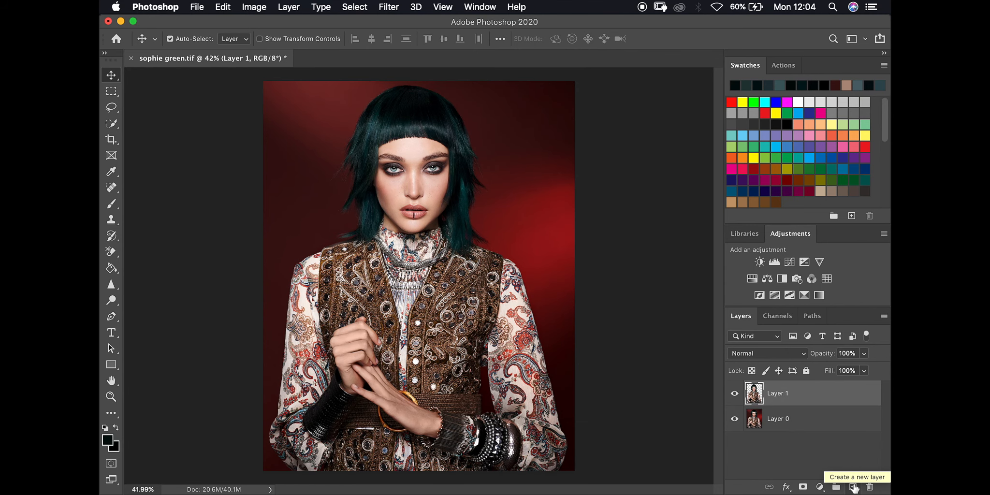
pyautogui.click(735, 419)
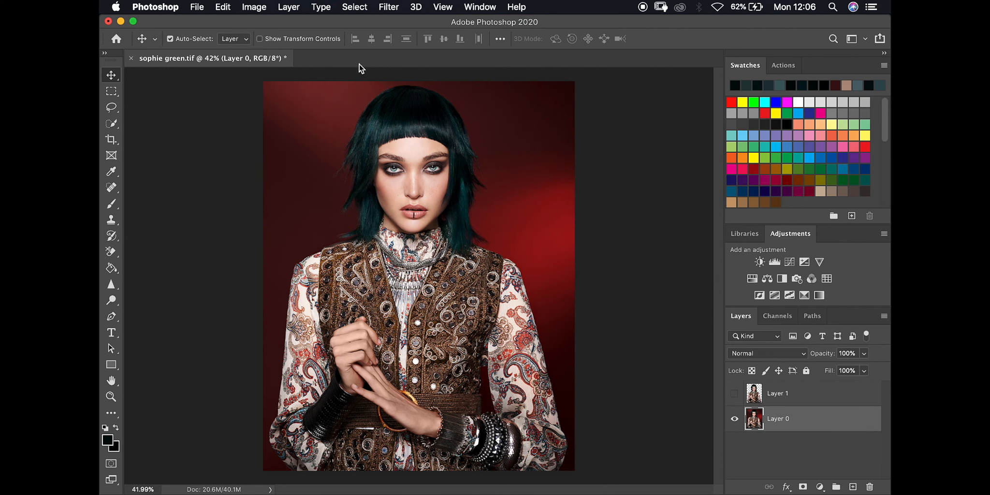
# Start Select > Focus Area, turn off Auto, and lower In-Focus Range to 0.89
pyautogui.click(345, 9)
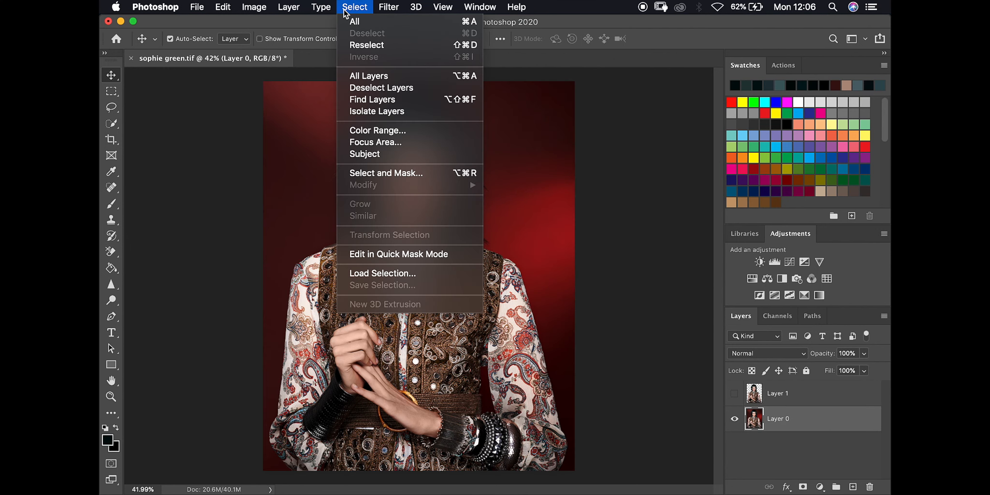
pyautogui.click(387, 143)
pyautogui.click(790, 166)
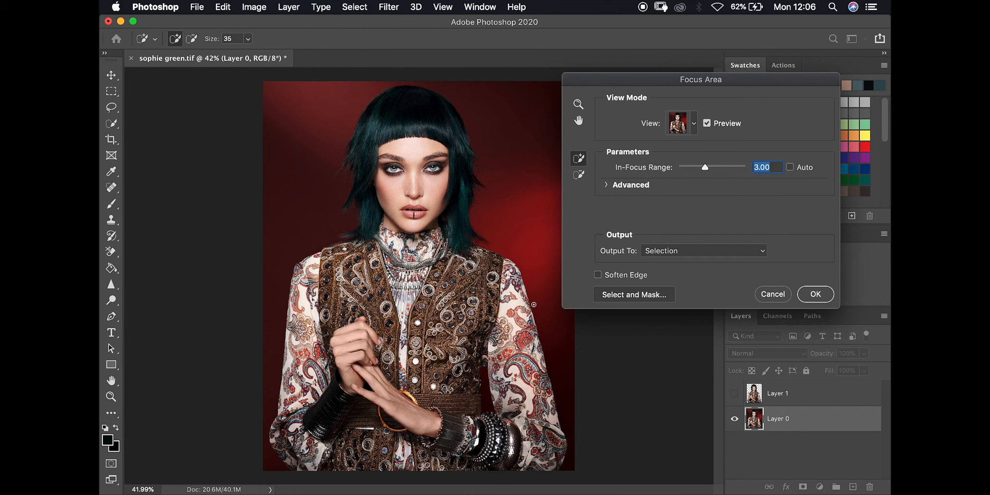
pyautogui.moveTo(697, 164); pyautogui.dragTo(691, 168)
pyautogui.moveTo(688, 167); pyautogui.dragTo(688, 168)
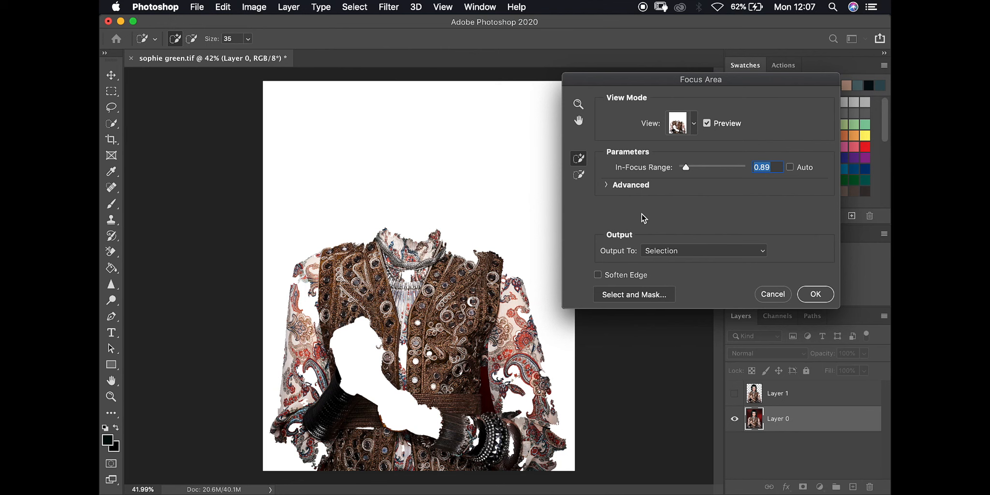
# Keep the On White preview, set Output To New Layer with Layer Mask, and apply
pyautogui.click(694, 124)
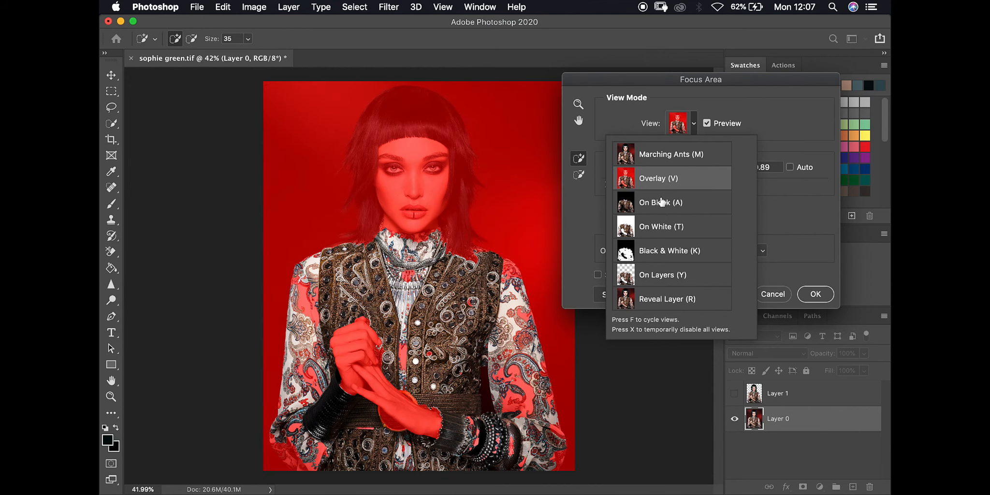
pyautogui.click(780, 118)
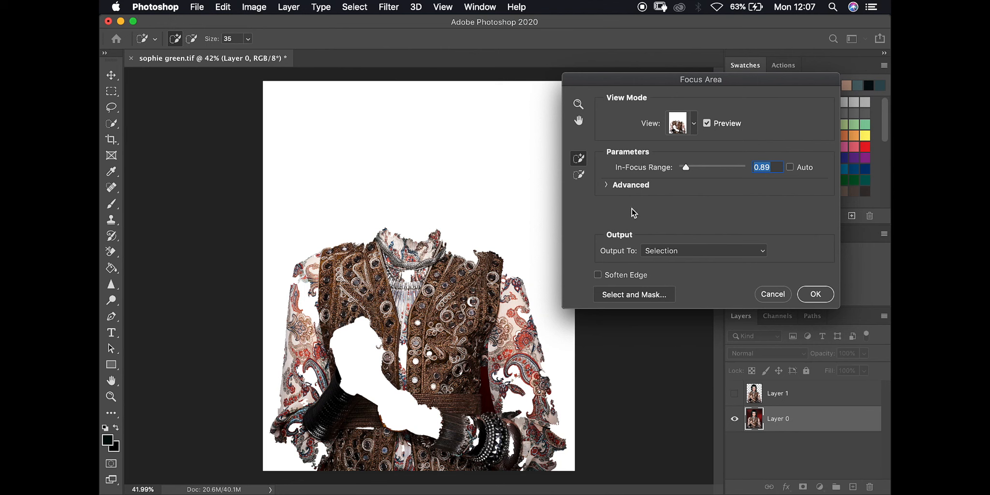
pyautogui.click(607, 186)
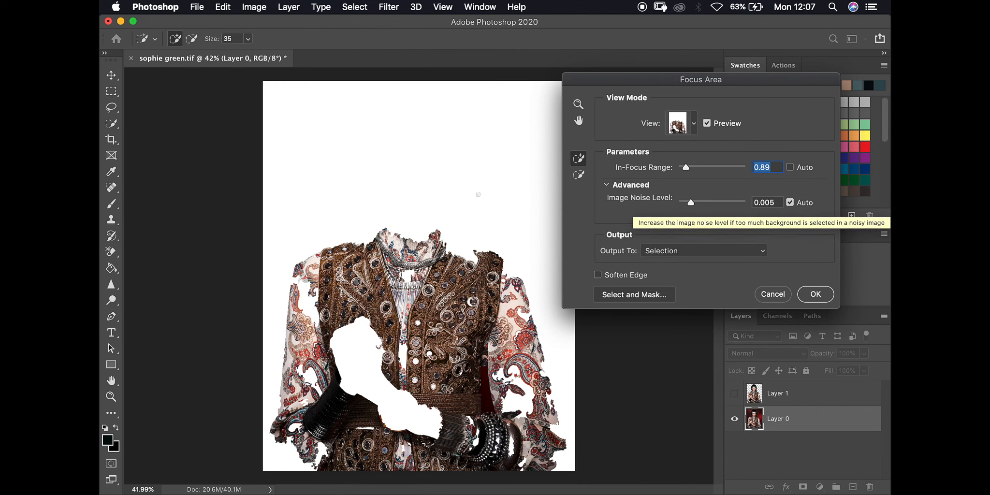
pyautogui.click(608, 184)
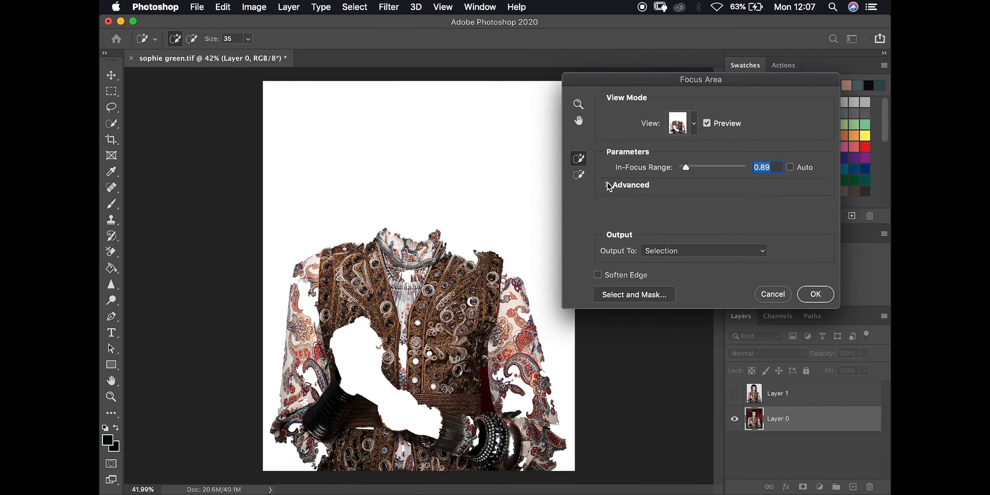
pyautogui.click(664, 251)
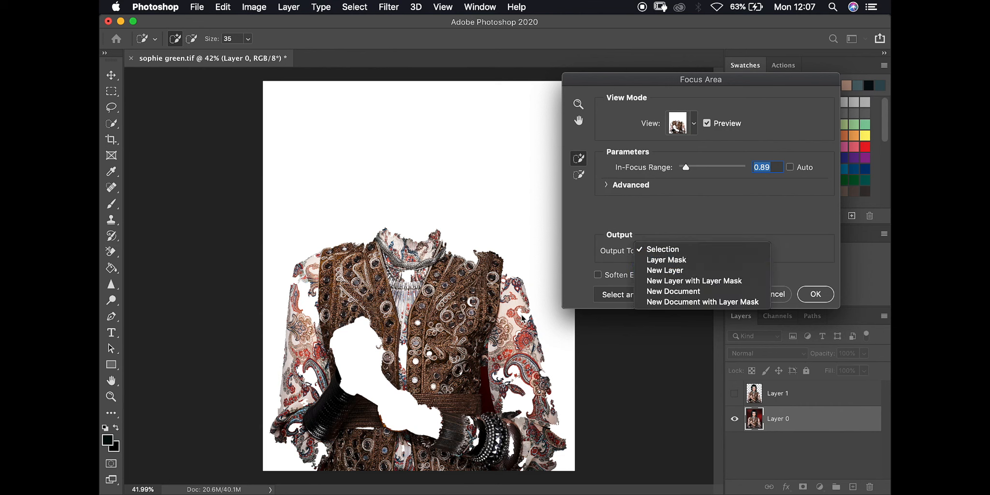
pyautogui.click(696, 281)
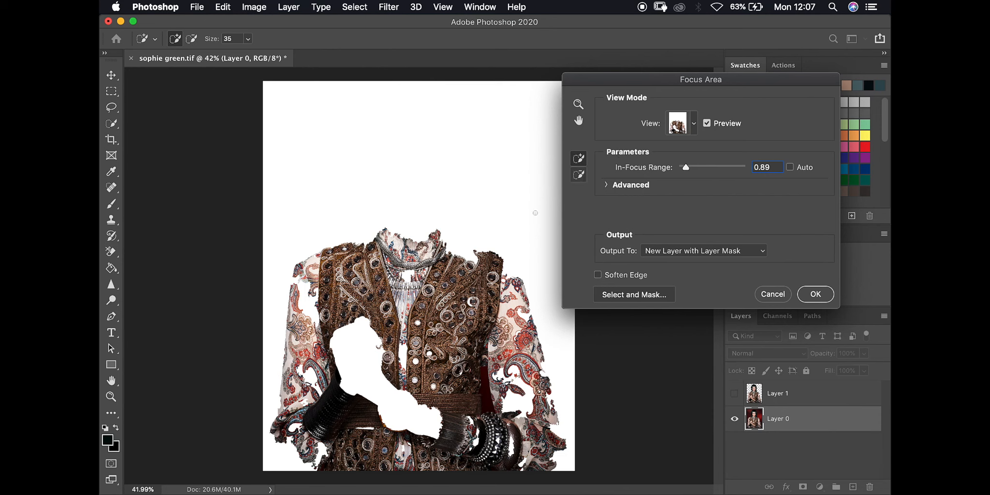
pyautogui.click(815, 295)
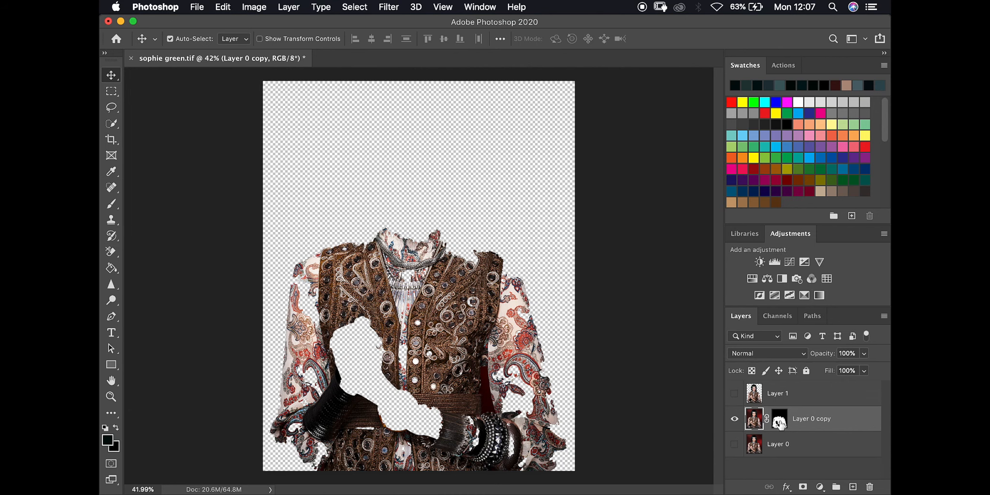
# Inspect the mask, delete Layer 0 copy, and make Layer 0 visible again
pyautogui.keyDown('alt'); pyautogui.click(780, 423); pyautogui.keyUp('alt')
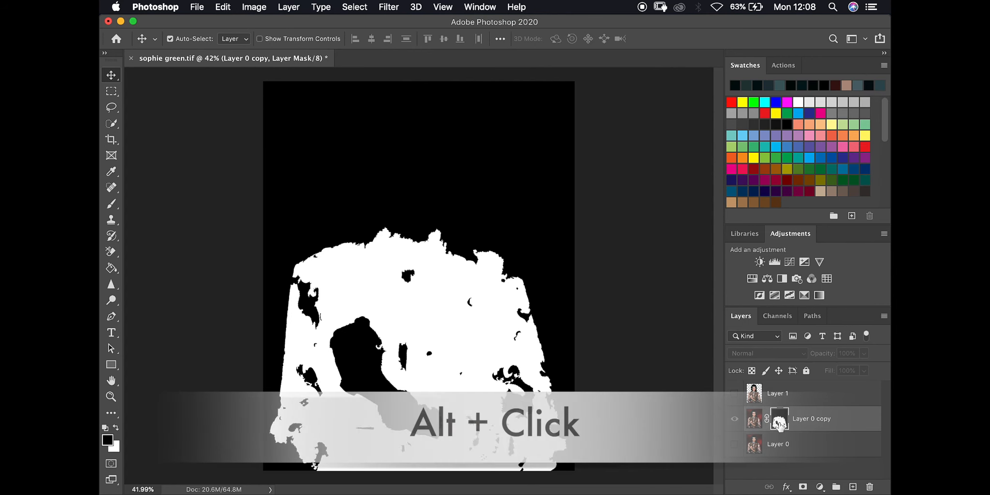
pyautogui.keyDown('alt'); pyautogui.click(779, 423); pyautogui.keyUp('alt')
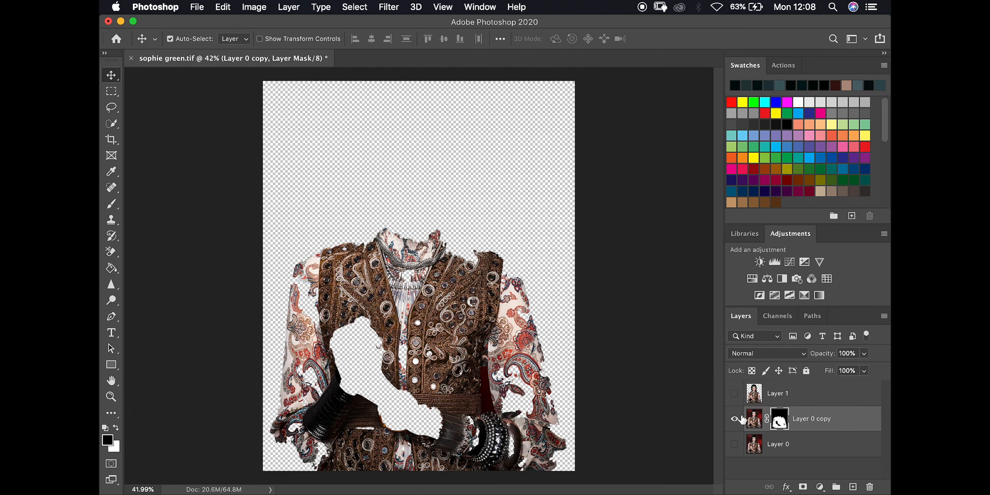
pyautogui.moveTo(761, 418); pyautogui.dragTo(870, 486)
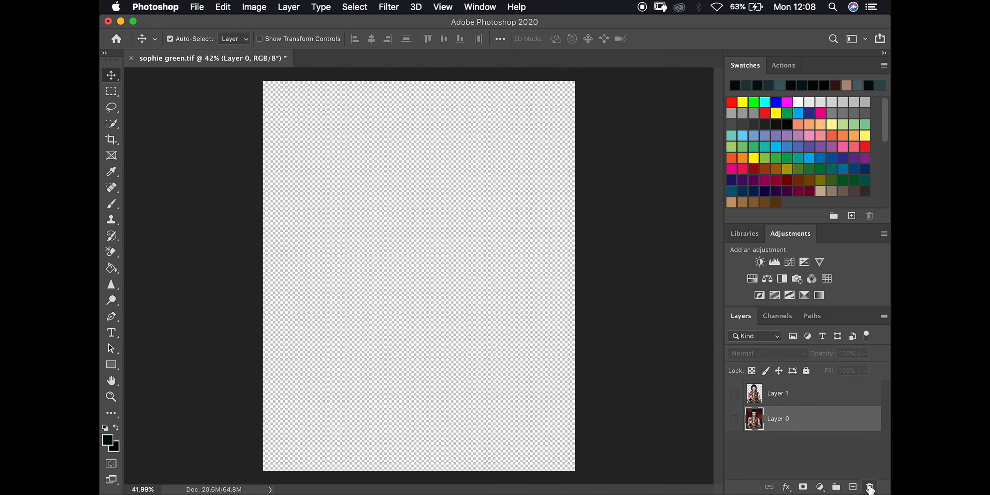
pyautogui.click(734, 418)
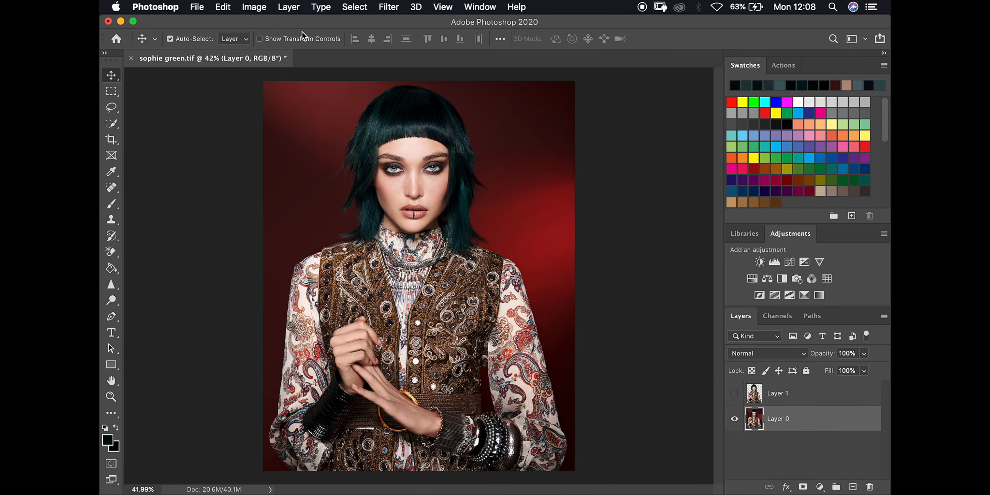
pyautogui.click(296, 9)
pyautogui.moveTo(355, 6)
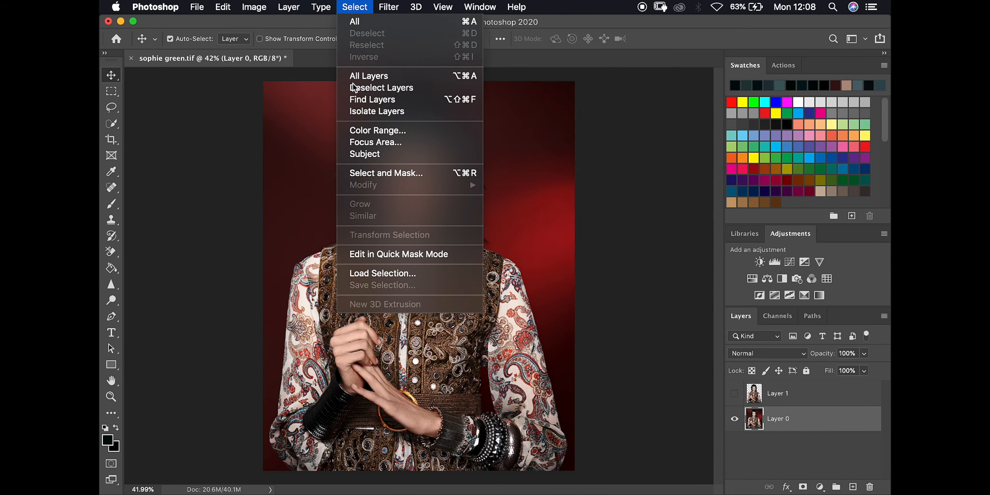
# Start Color Range, move its dialog off the portrait, and keep Sampled Colors
pyautogui.click(363, 134)
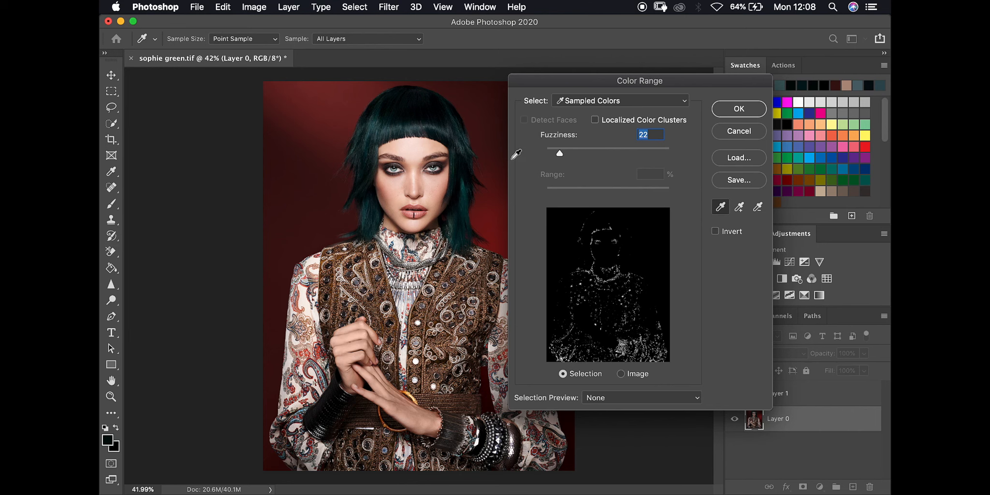
pyautogui.moveTo(597, 78); pyautogui.dragTo(657, 53)
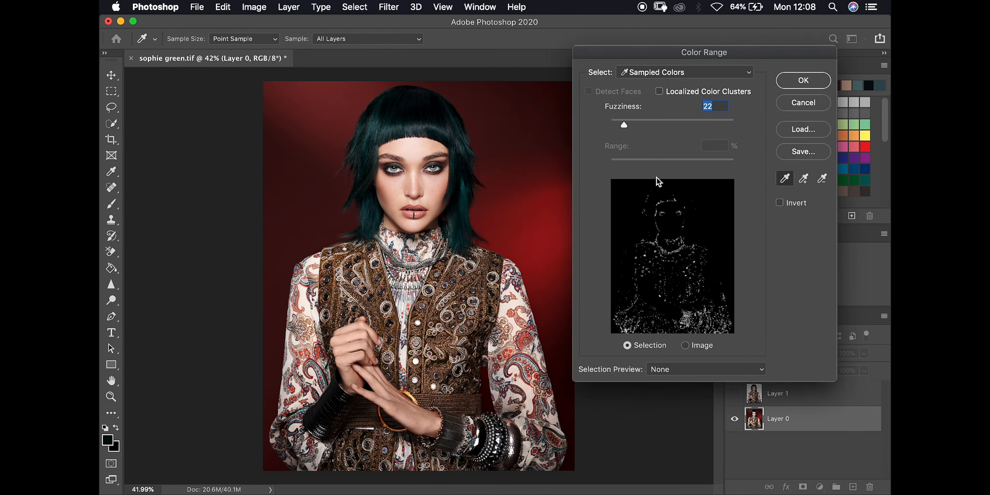
pyautogui.click(655, 76)
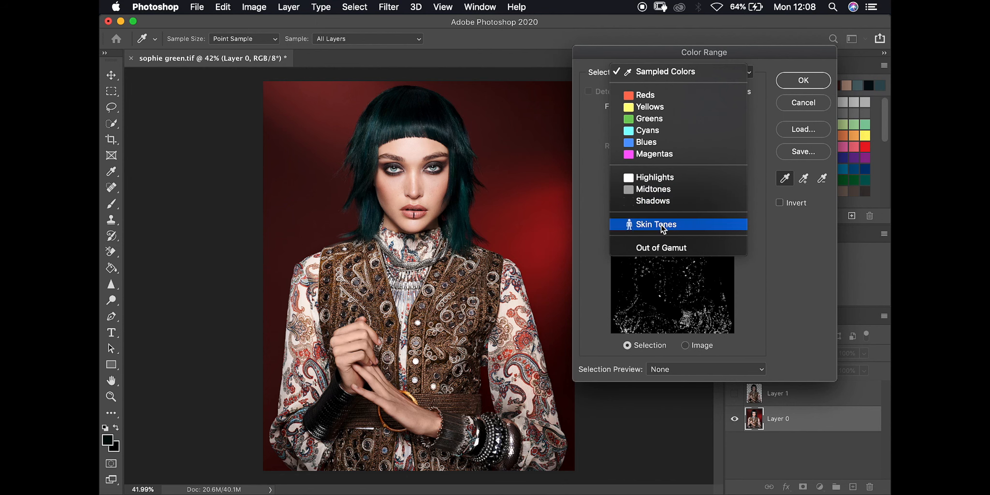
pyautogui.click(681, 71)
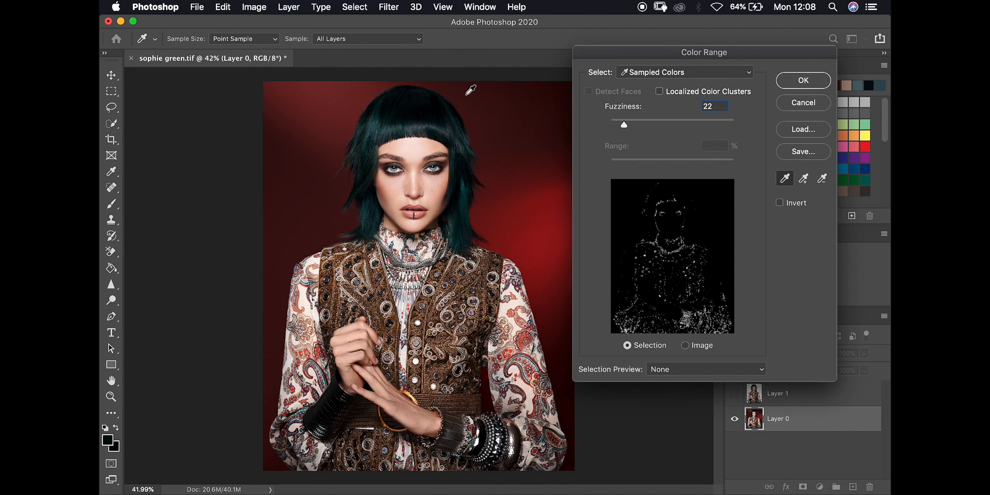
# Sample several spots on the teal hair and raise Fuzziness to 45
pyautogui.click(410, 125)
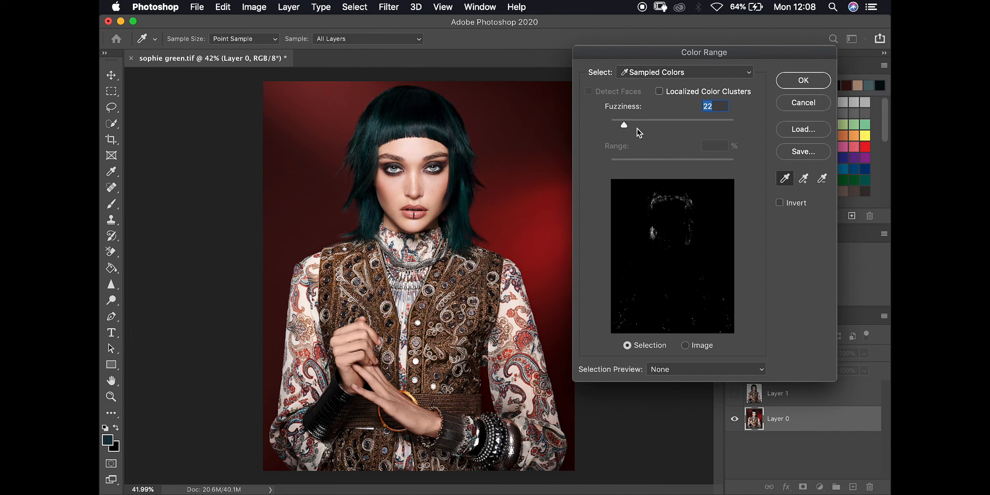
pyautogui.moveTo(625, 125)
pyautogui.mouseDown()
pyautogui.moveTo(715, 125)
pyautogui.moveTo(640, 124)
pyautogui.mouseUp()
pyautogui.click(421, 120)
pyautogui.click(434, 131)
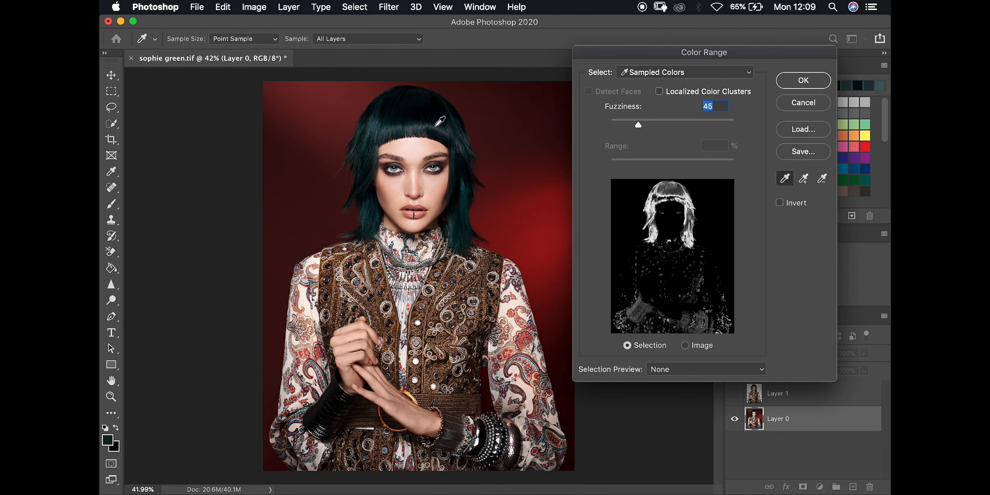
pyautogui.click(410, 114)
pyautogui.click(393, 118)
pyautogui.click(395, 113)
pyautogui.click(385, 123)
pyautogui.click(400, 113)
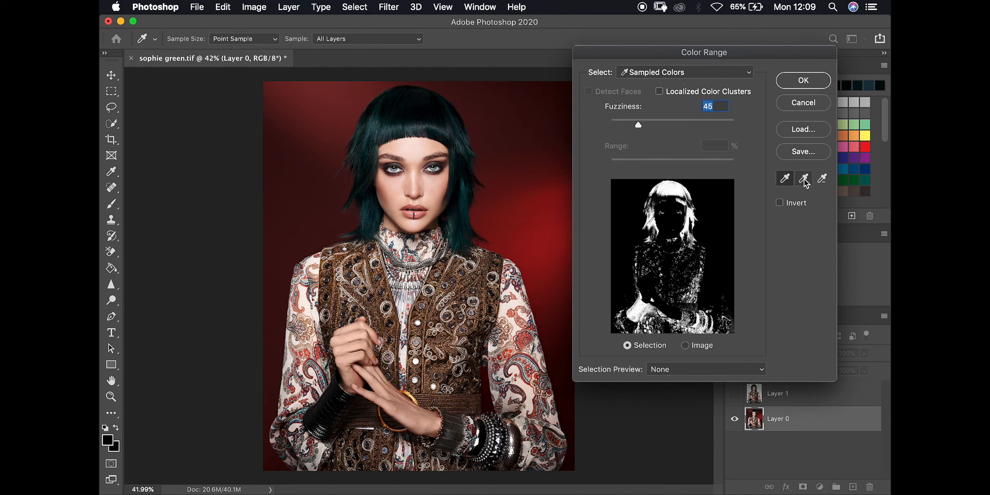
# Sample the hair, eye and black bracelet, raise Fuzziness to 95, and enable Localized Color Clusters
pyautogui.keyDown('shift'); pyautogui.click(390, 135); pyautogui.keyUp('shift')
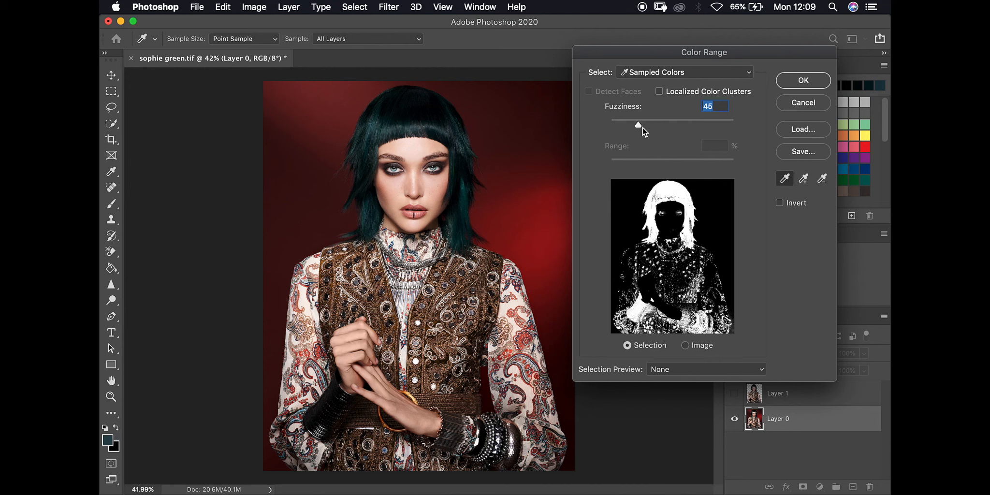
pyautogui.moveTo(641, 125); pyautogui.dragTo(651, 127)
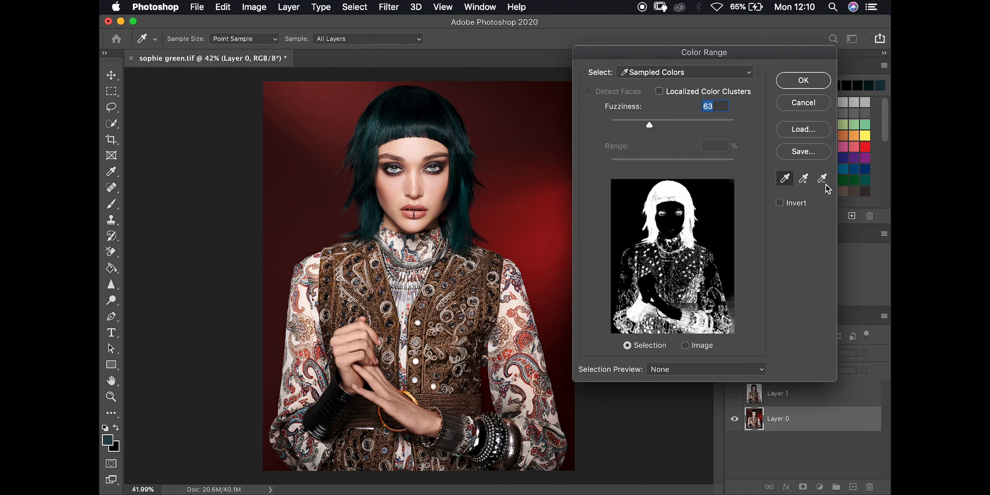
pyautogui.keyDown('alt'); pyautogui.click(417, 120); pyautogui.keyUp('alt')
pyautogui.click(392, 131)
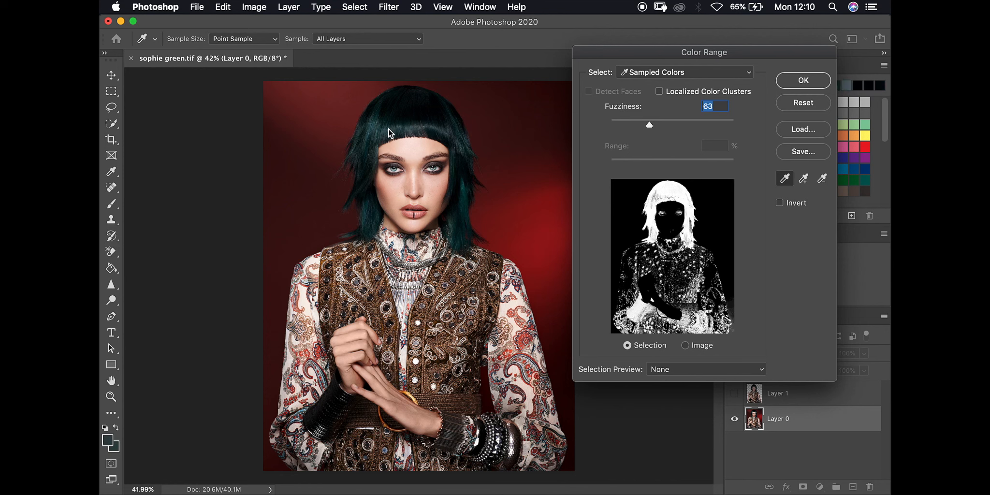
pyautogui.click(401, 167)
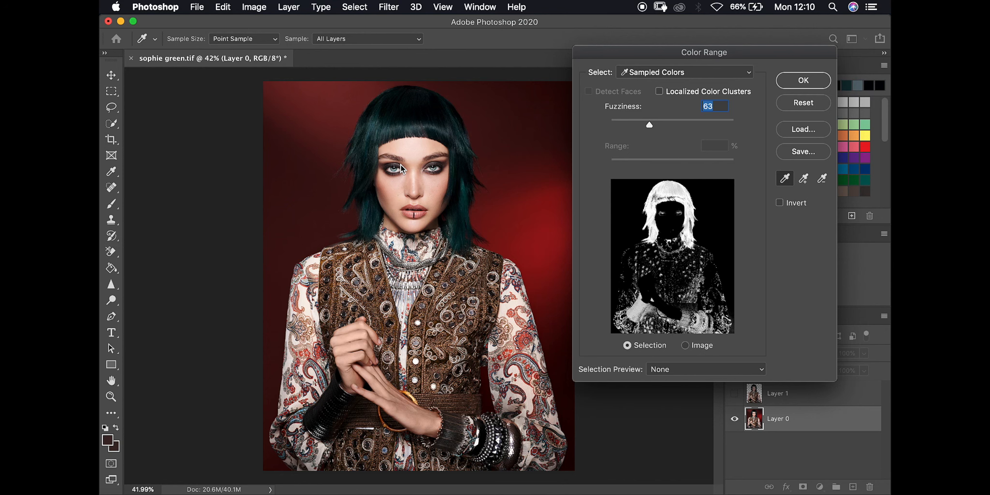
pyautogui.click(338, 413)
pyautogui.moveTo(664, 121); pyautogui.dragTo(671, 128)
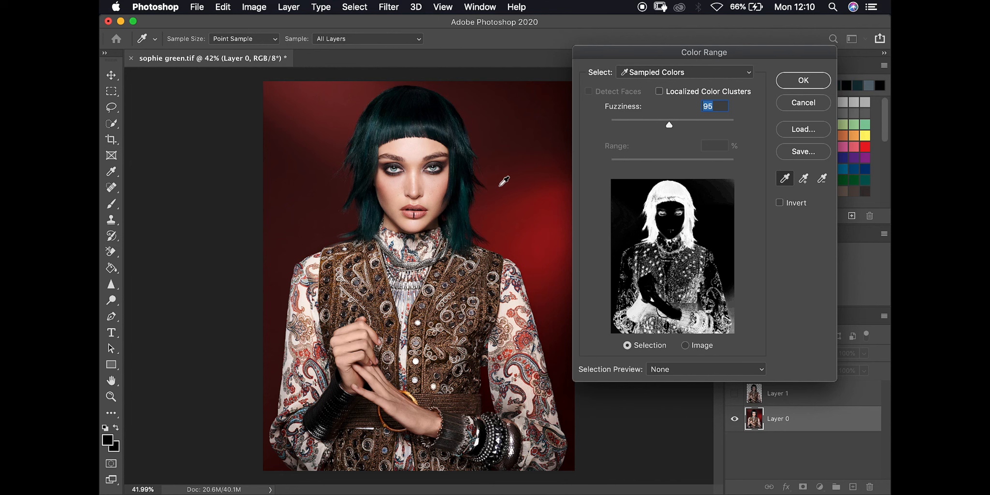
pyautogui.click(660, 92)
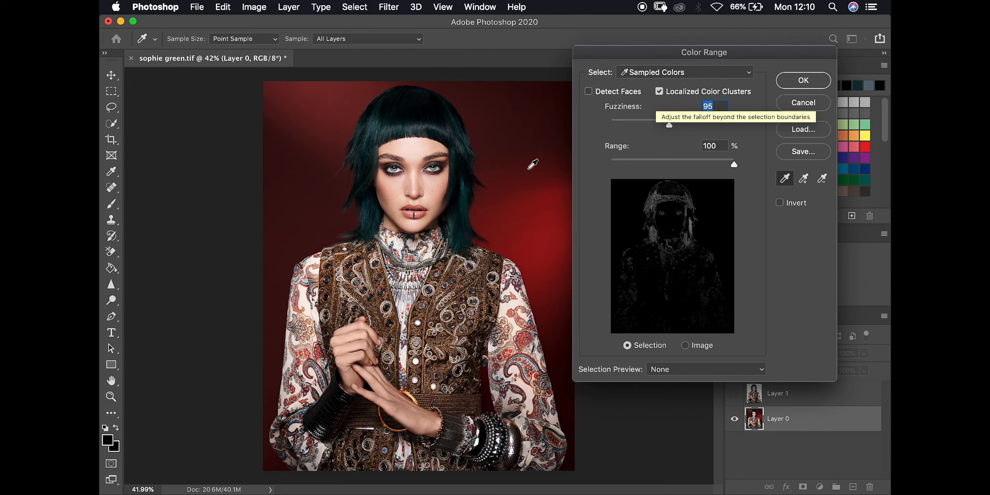
# Resample the hair, adjust Range, try Detect Faces, then turn off Localized Color Clusters
pyautogui.click(414, 125)
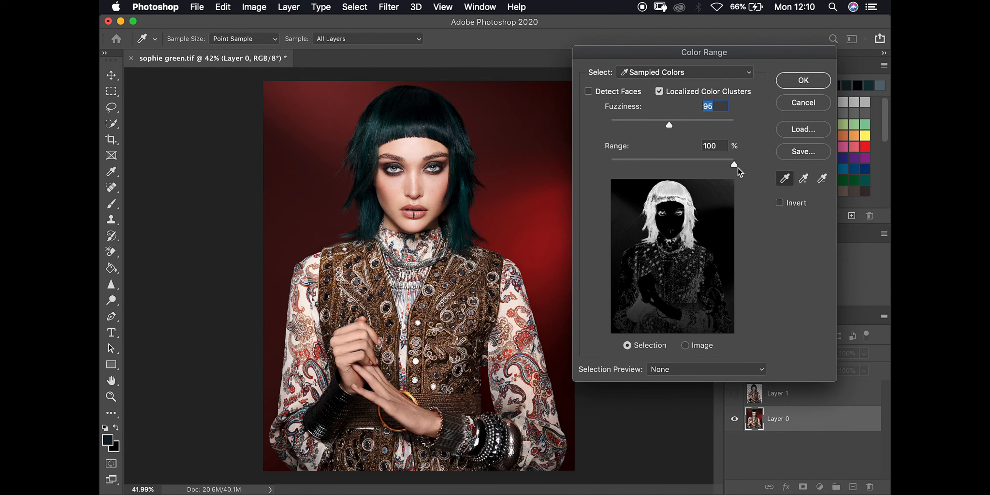
pyautogui.moveTo(731, 166)
pyautogui.mouseDown()
pyautogui.moveTo(617, 169)
pyautogui.moveTo(749, 159)
pyautogui.mouseUp()
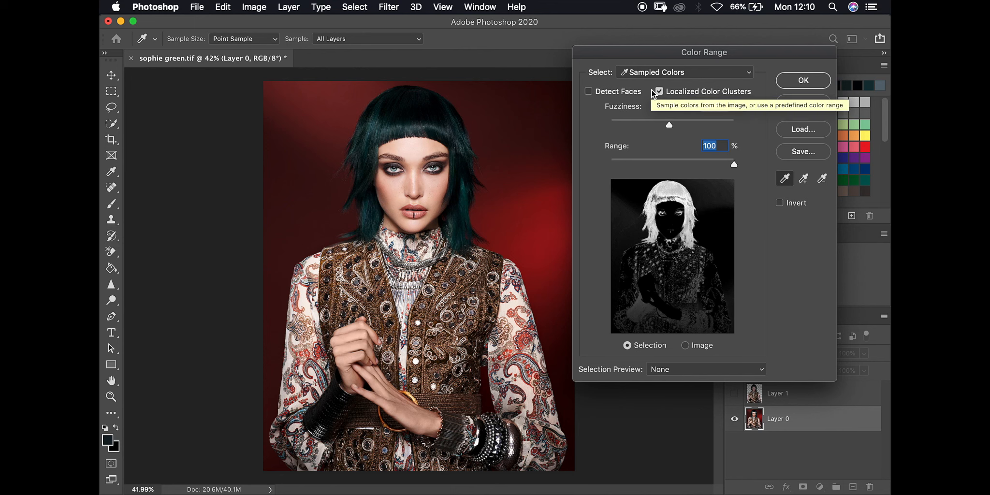
pyautogui.click(588, 92)
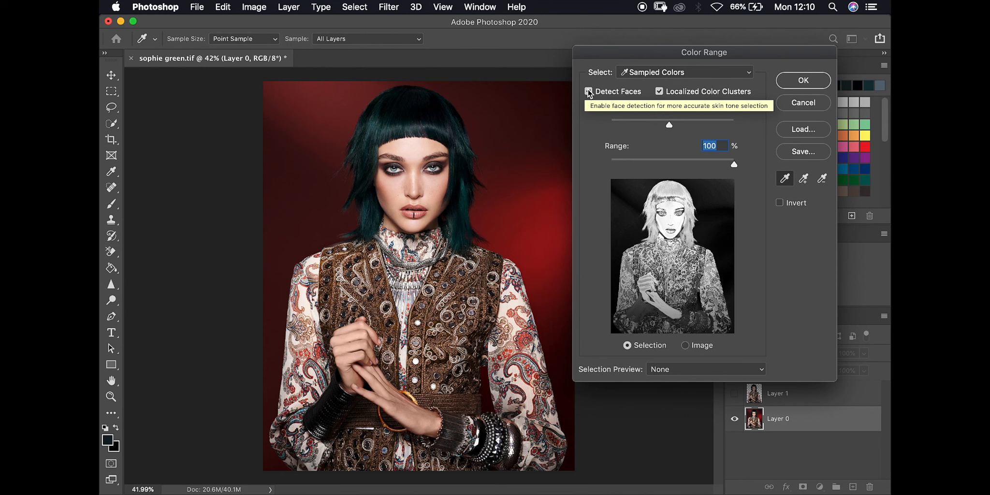
pyautogui.click(589, 92)
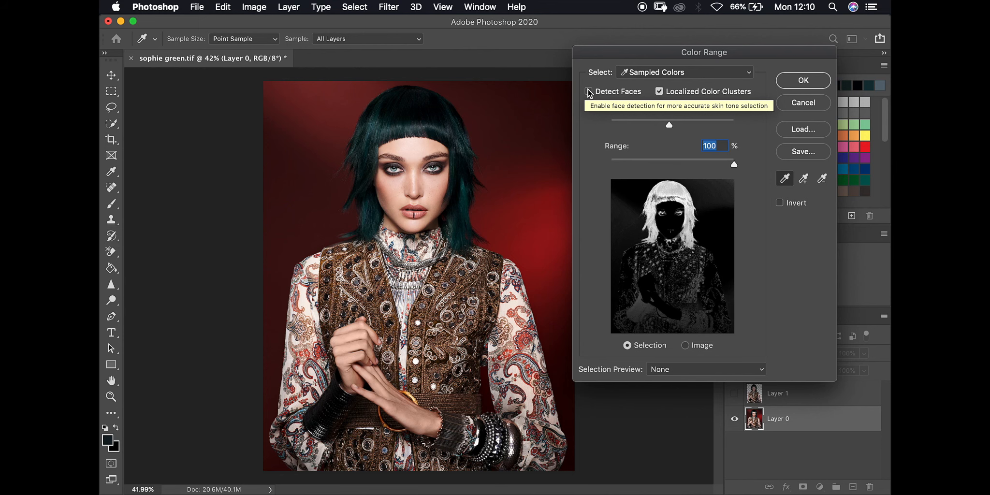
pyautogui.click(663, 92)
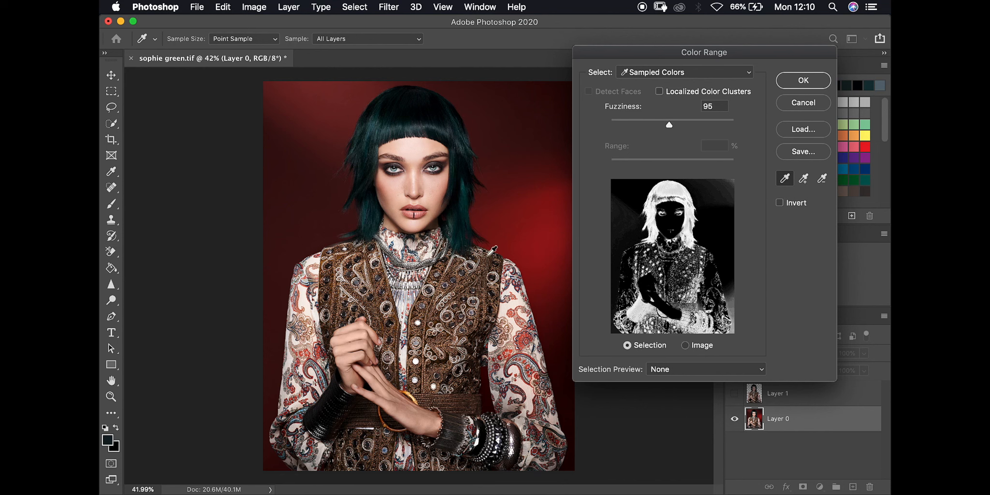
# Reposition the dialog, try Invert and the Image preview, then return to the selection mask
pyautogui.press('super')
pyautogui.moveTo(682, 62); pyautogui.dragTo(429, 53)
pyautogui.press('super')
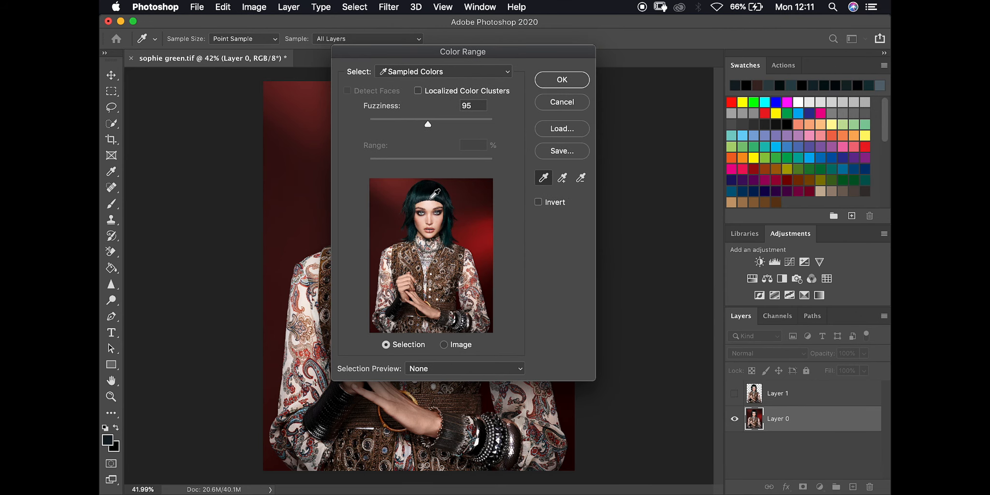
pyautogui.moveTo(415, 58); pyautogui.dragTo(602, 63)
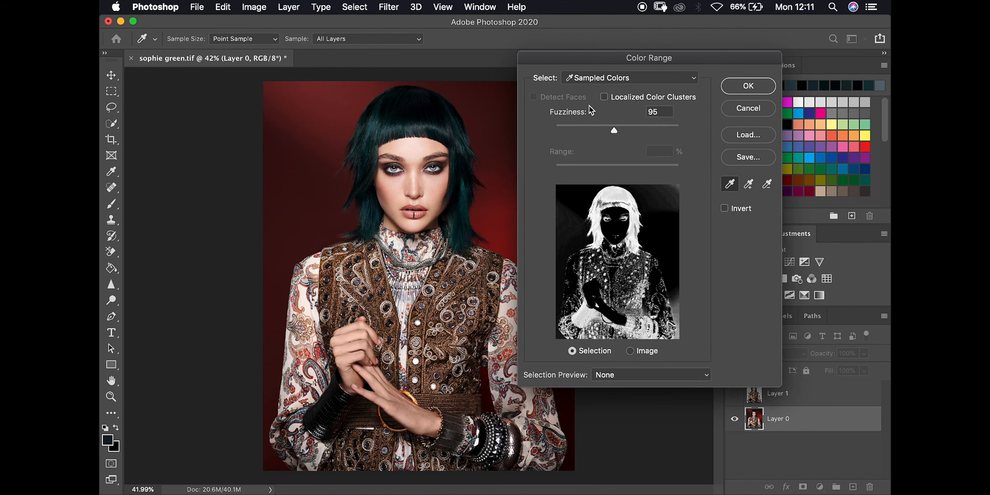
pyautogui.click(725, 209)
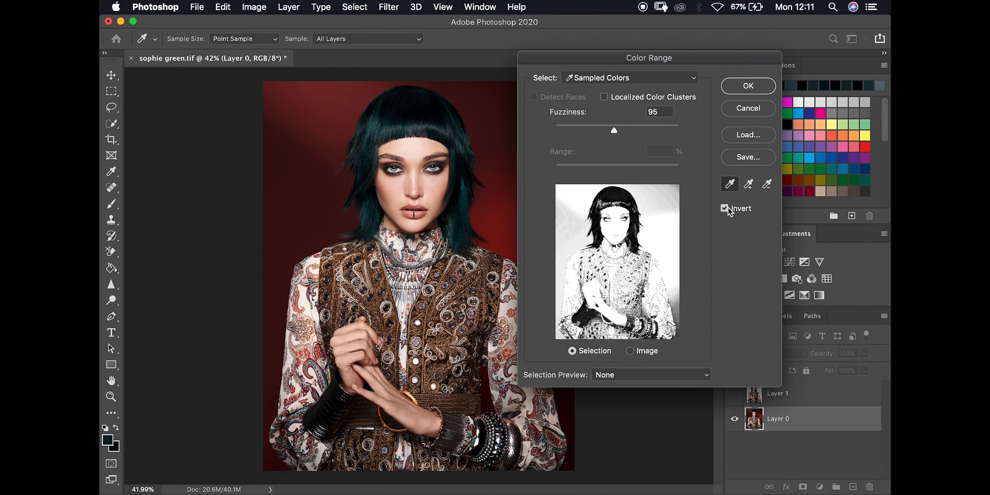
pyautogui.click(728, 208)
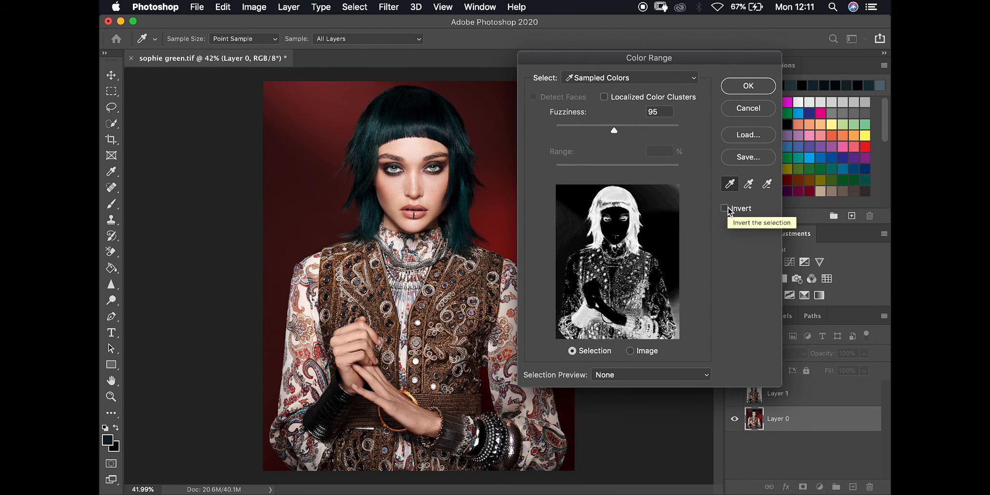
pyautogui.click(630, 351)
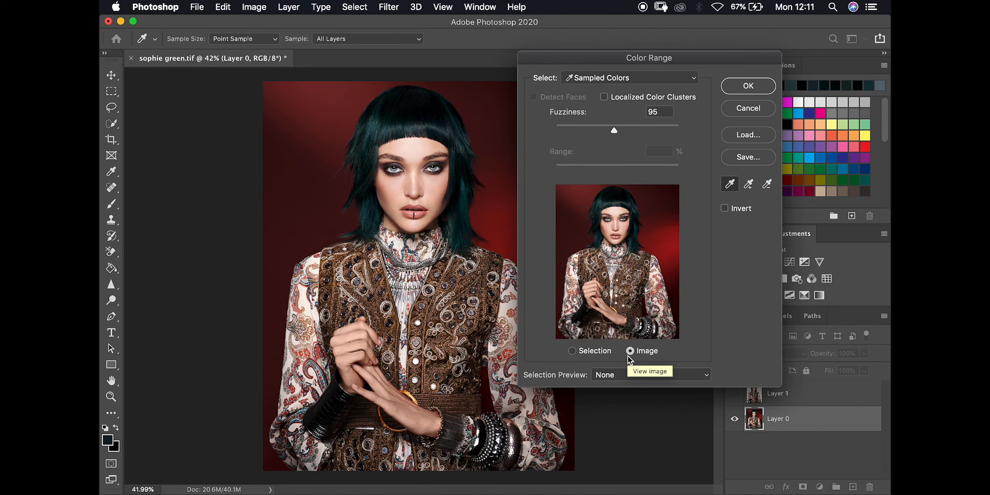
pyautogui.click(589, 351)
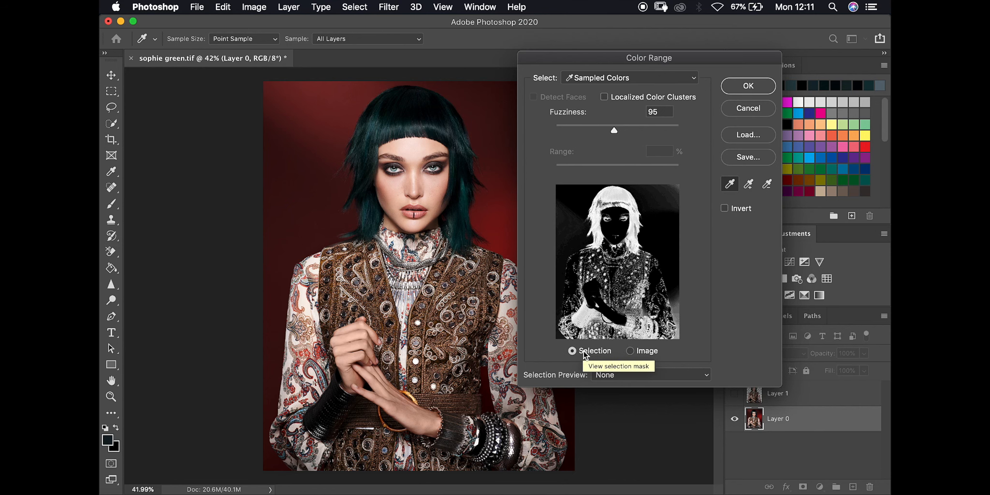
# Try Grayscale and Black Matte selection previews, set it to None, and apply the Color Range
pyautogui.click(618, 375)
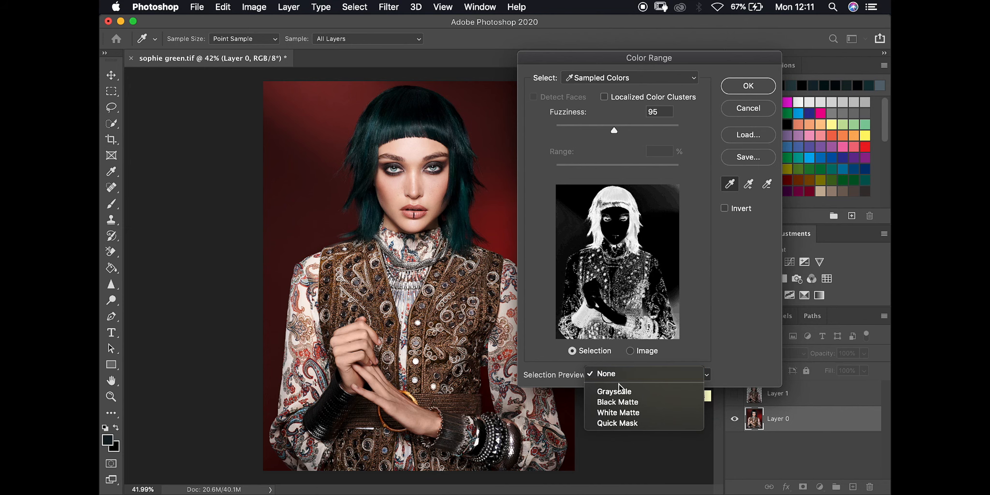
pyautogui.click(621, 392)
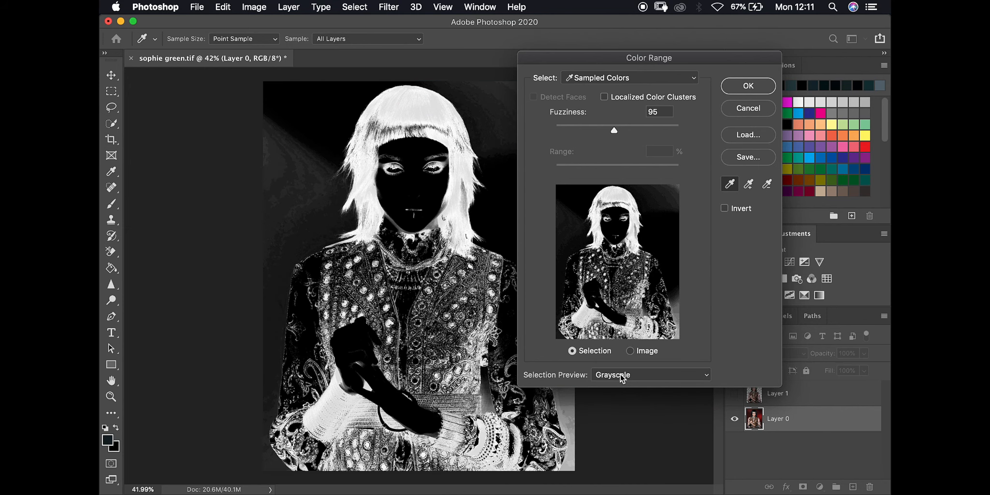
pyautogui.click(620, 374)
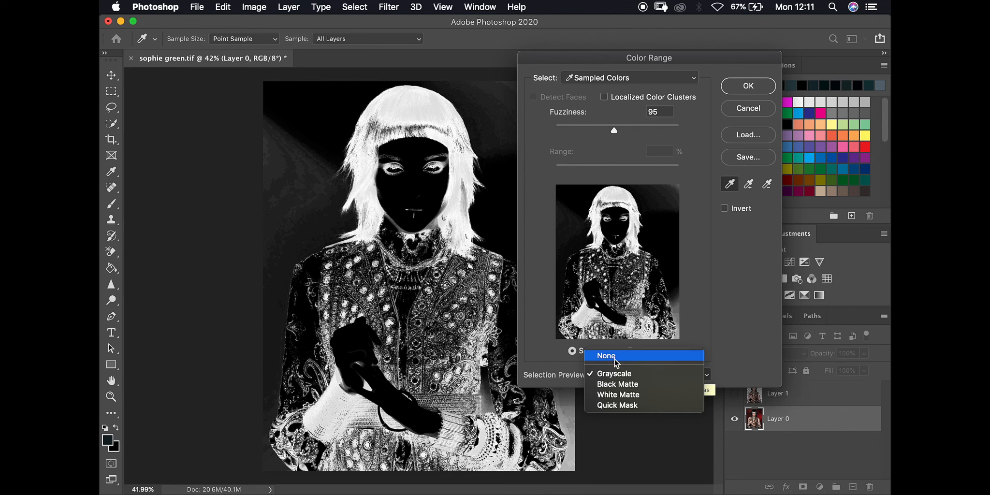
pyautogui.click(620, 385)
pyautogui.click(620, 375)
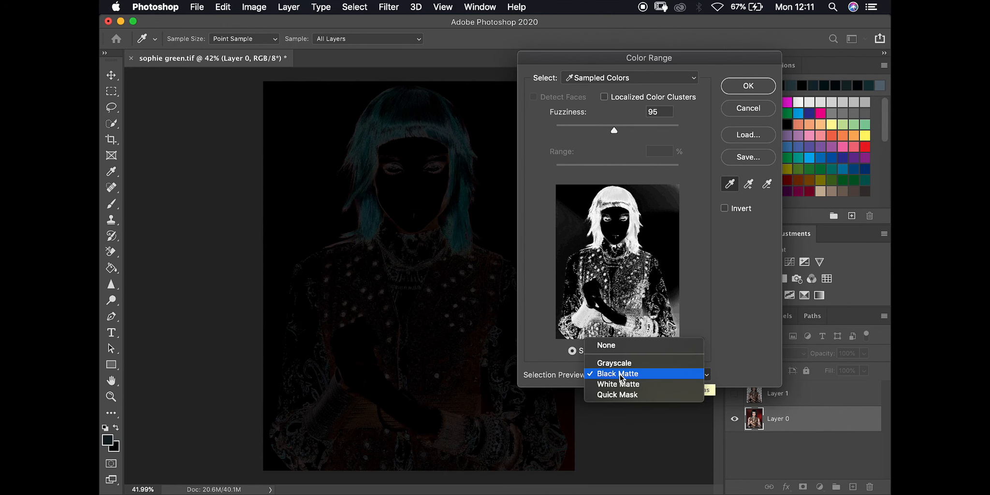
pyautogui.click(606, 345)
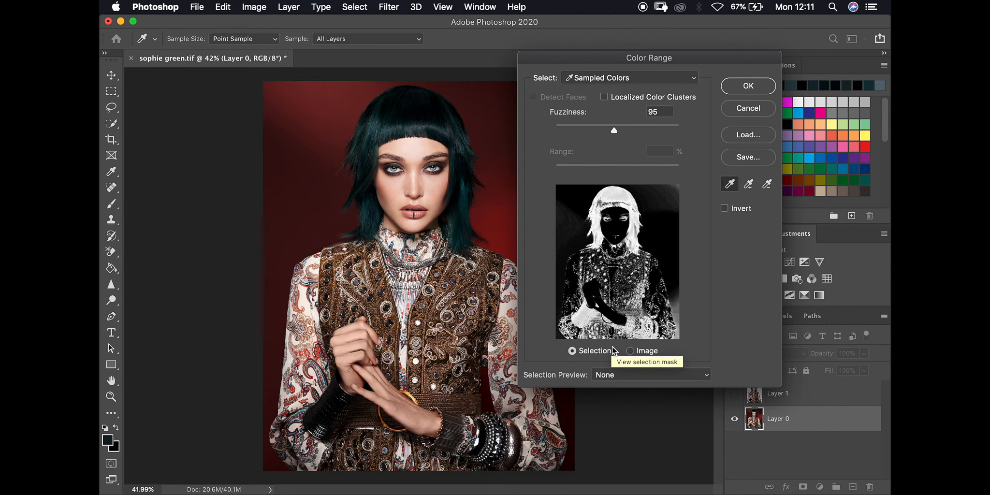
pyautogui.click(749, 86)
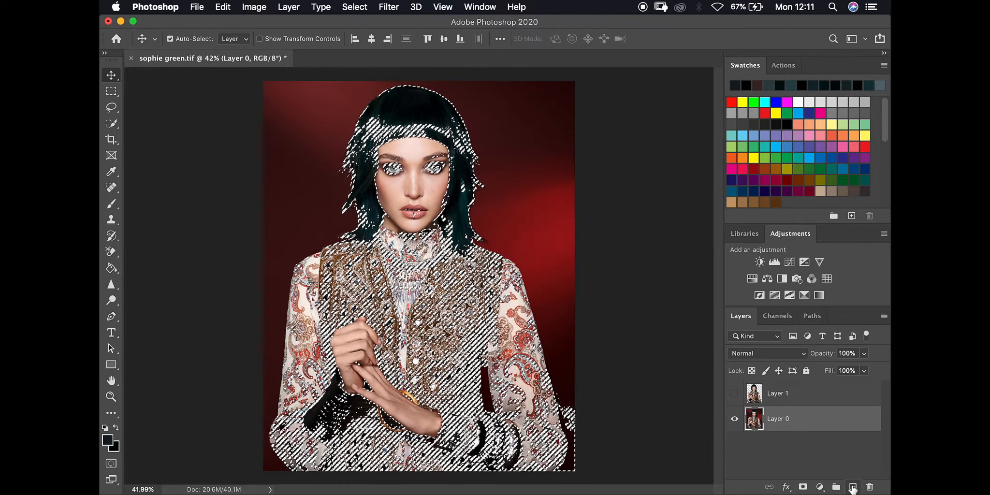
# Build a trial Layer 2 with an inverted mask from the selection, then delete it
pyautogui.click(852, 487)
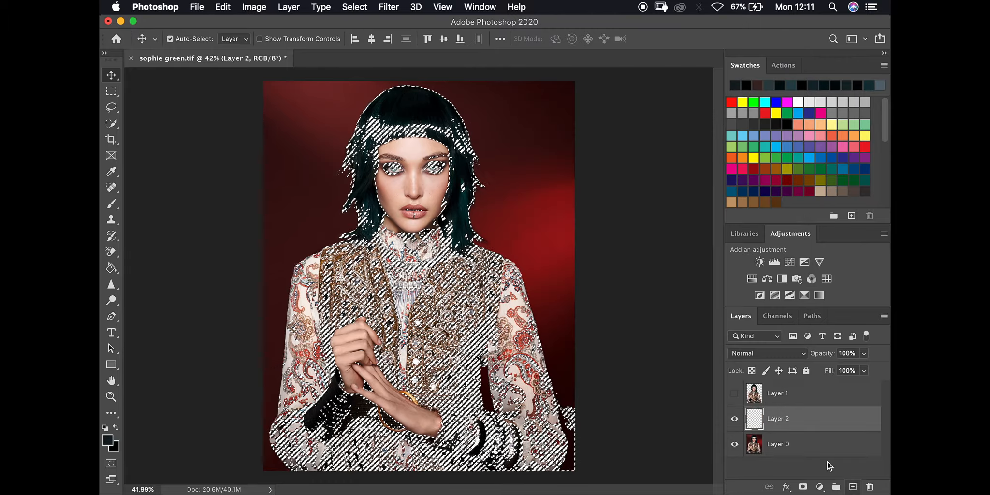
pyautogui.click(802, 487)
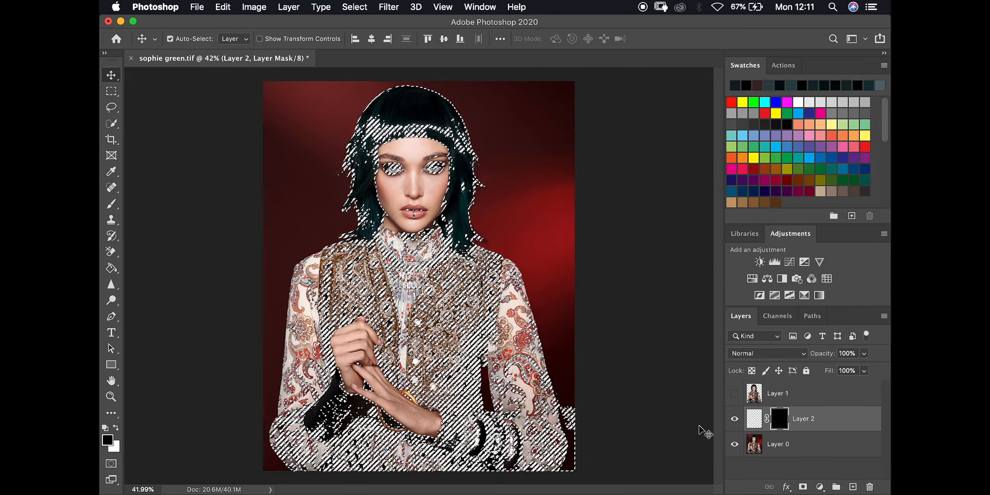
pyautogui.press('super+BackSpace')
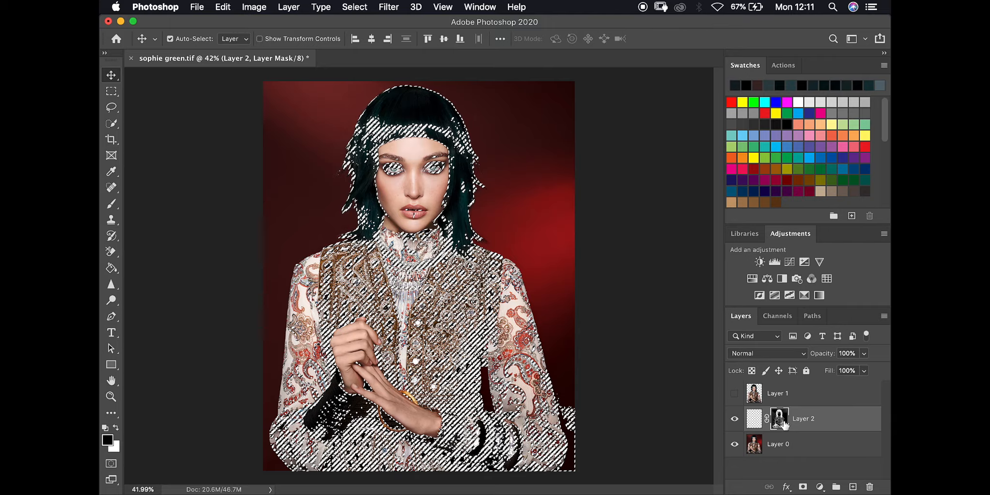
pyautogui.press('super+i')
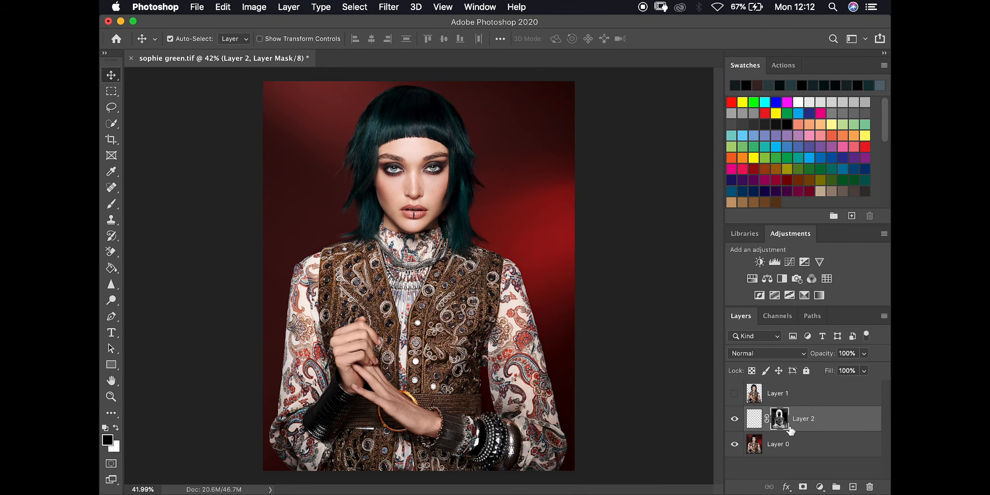
pyautogui.moveTo(859, 421); pyautogui.dragTo(869, 482)
pyautogui.moveTo(755, 447); pyautogui.dragTo(869, 485)
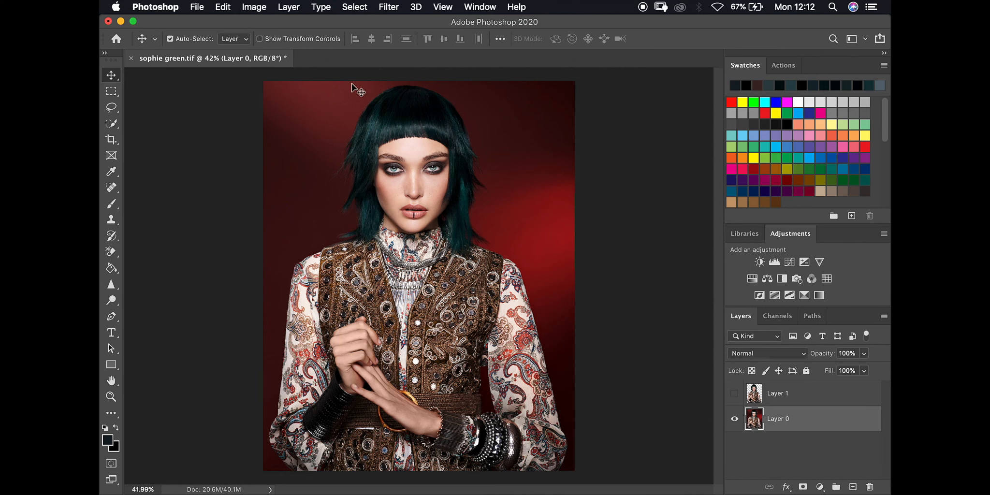
# Enter Select and Mask, brush over the face, hair and neck, then undo it
pyautogui.click(346, 9)
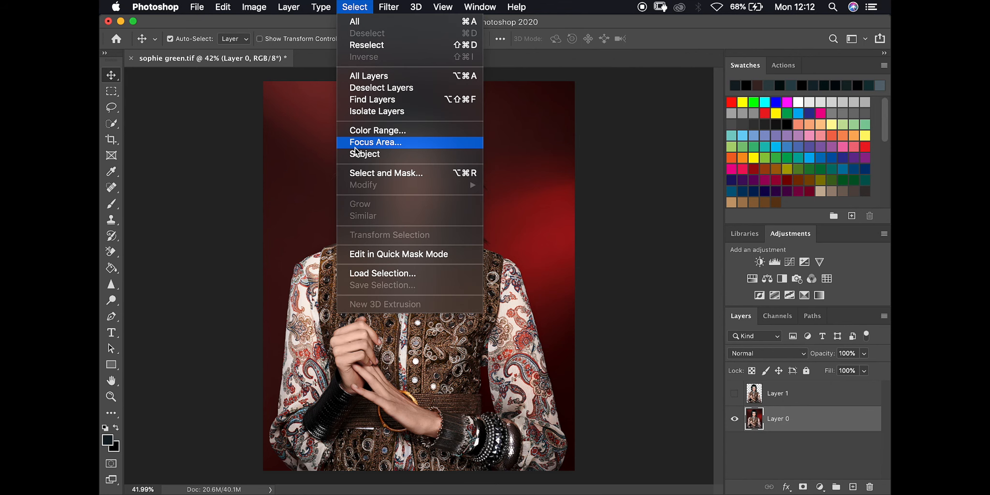
pyautogui.click(363, 173)
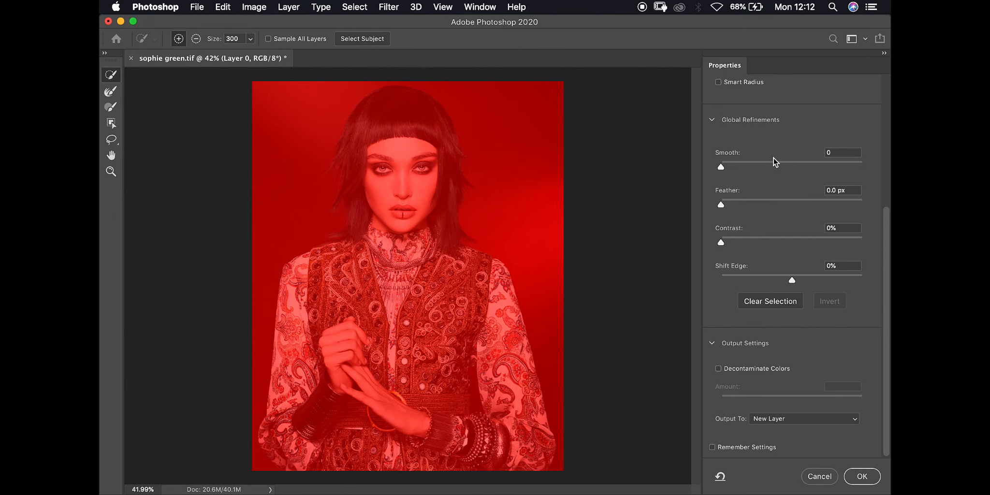
pyautogui.scroll(5, 772, 135)
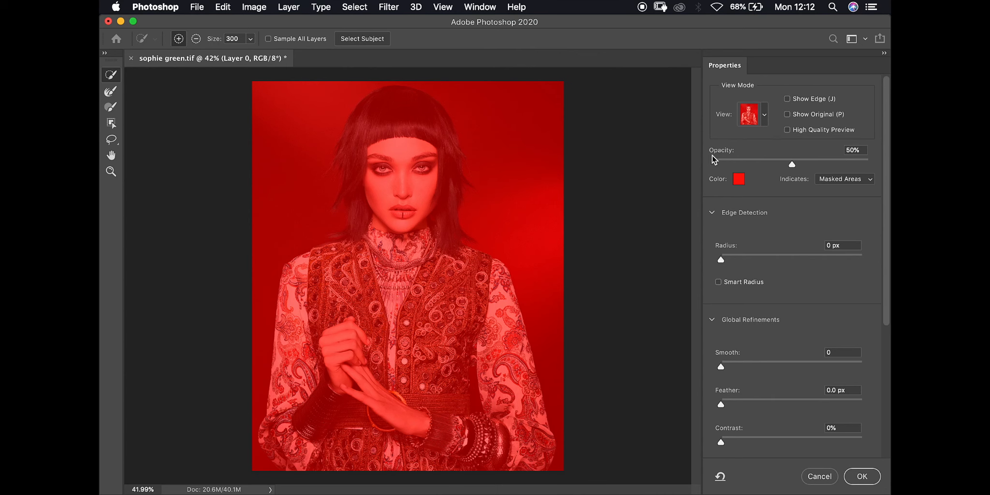
pyautogui.moveTo(449, 177); pyautogui.dragTo(379, 170)
pyautogui.moveTo(395, 227); pyautogui.dragTo(406, 323)
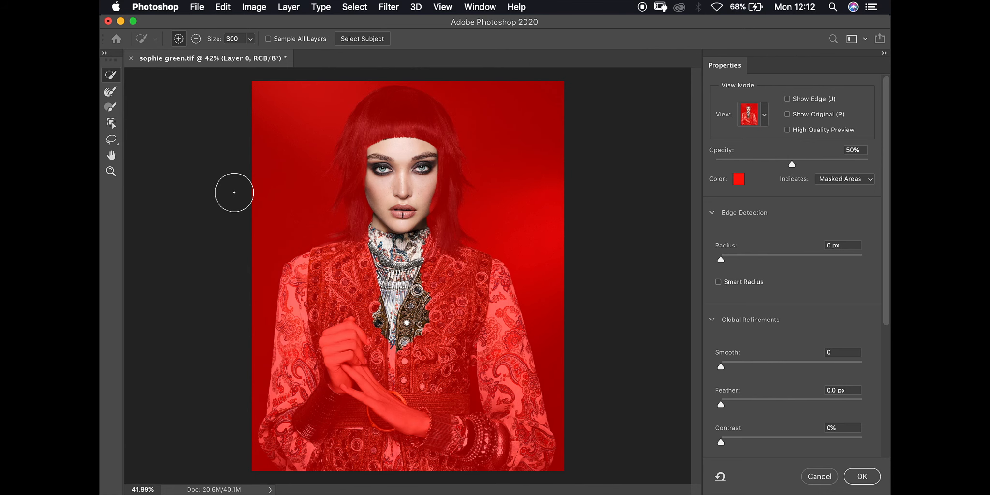
pyautogui.press('super+z')
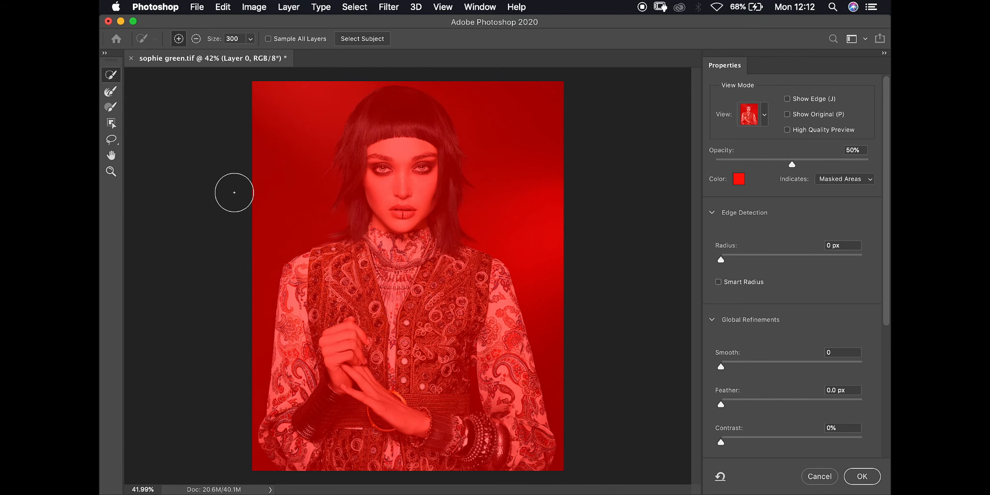
# Keep the Overlay view, try Indicates: Selected Areas, then switch back to Masked Areas
pyautogui.click(764, 116)
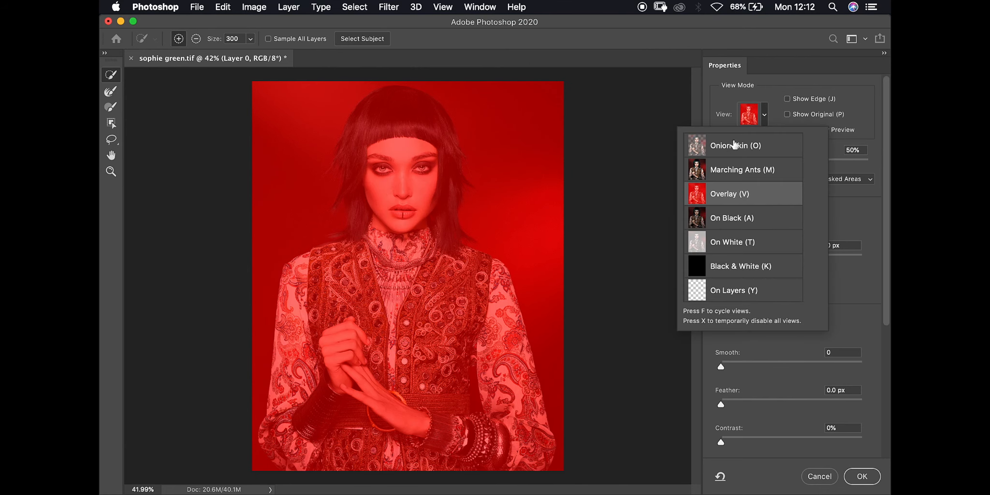
pyautogui.click(750, 193)
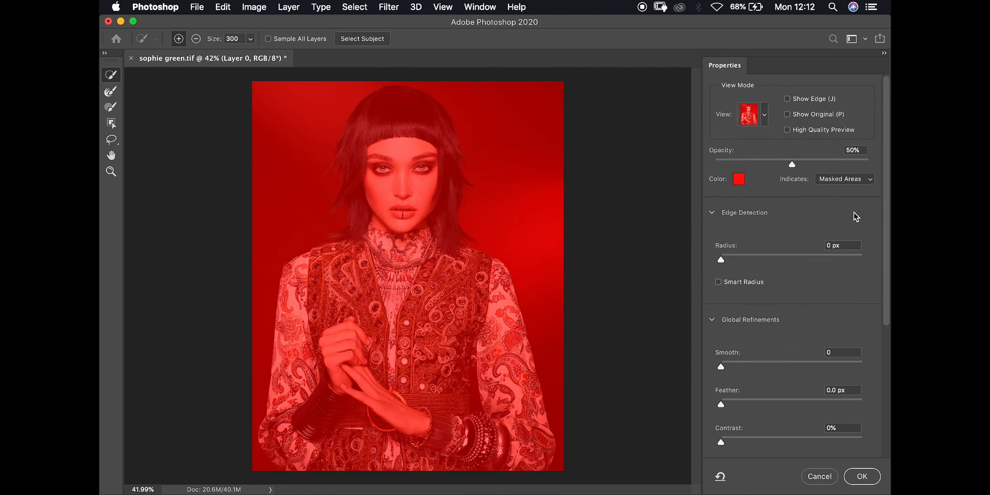
pyautogui.scroll(-2, 854, 211)
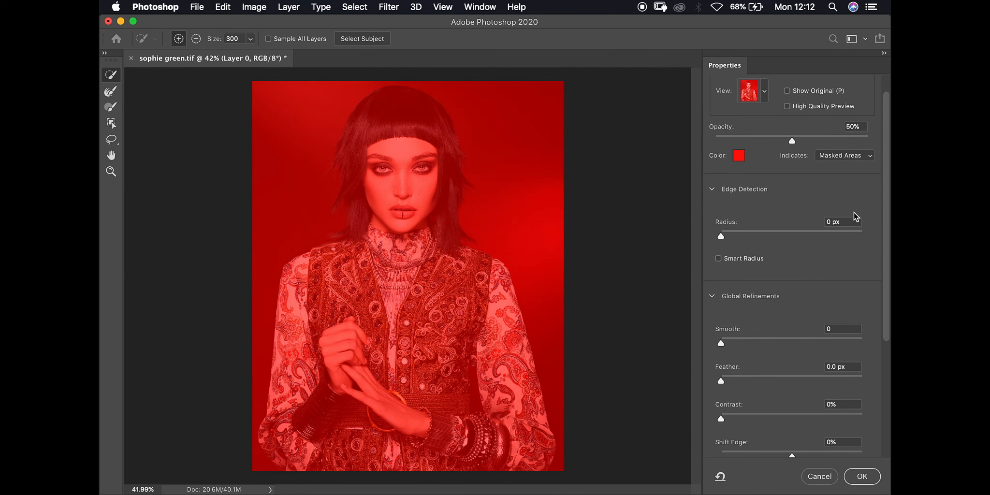
pyautogui.click(844, 147)
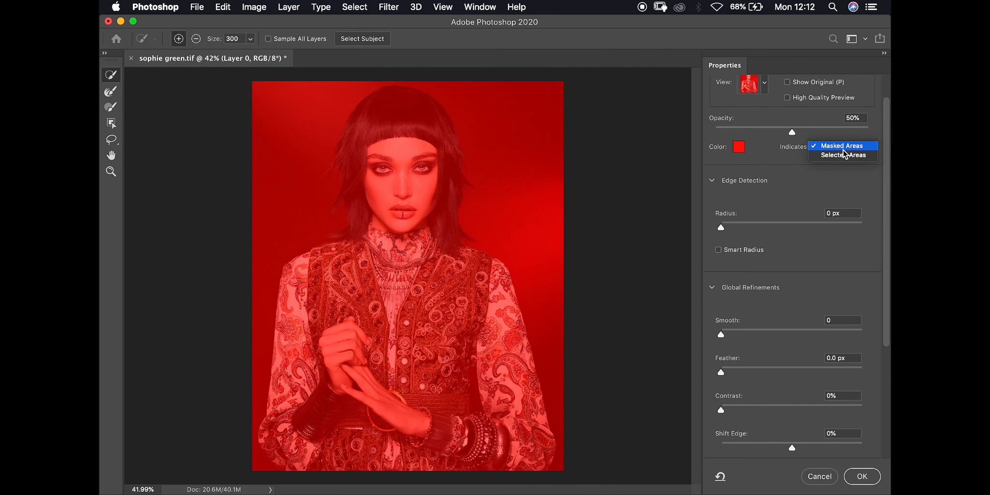
pyautogui.click(843, 157)
pyautogui.click(837, 147)
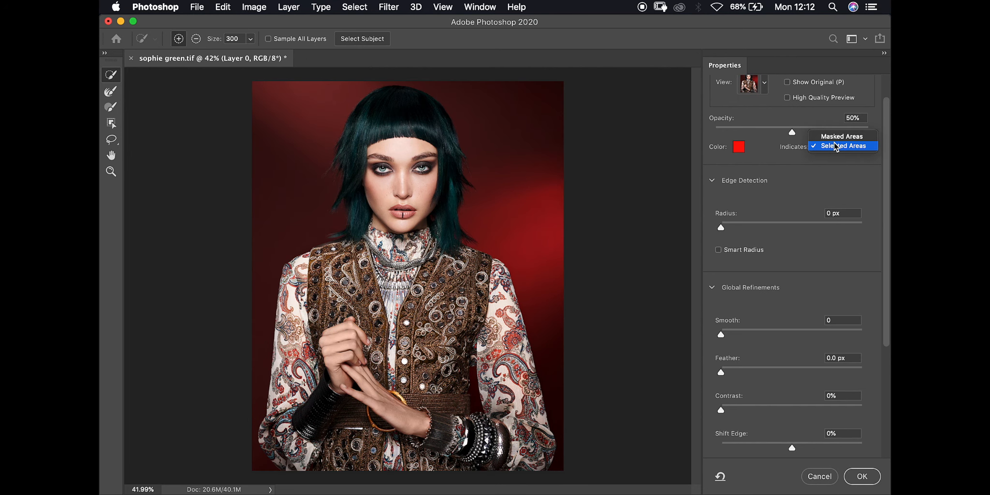
pyautogui.click(834, 137)
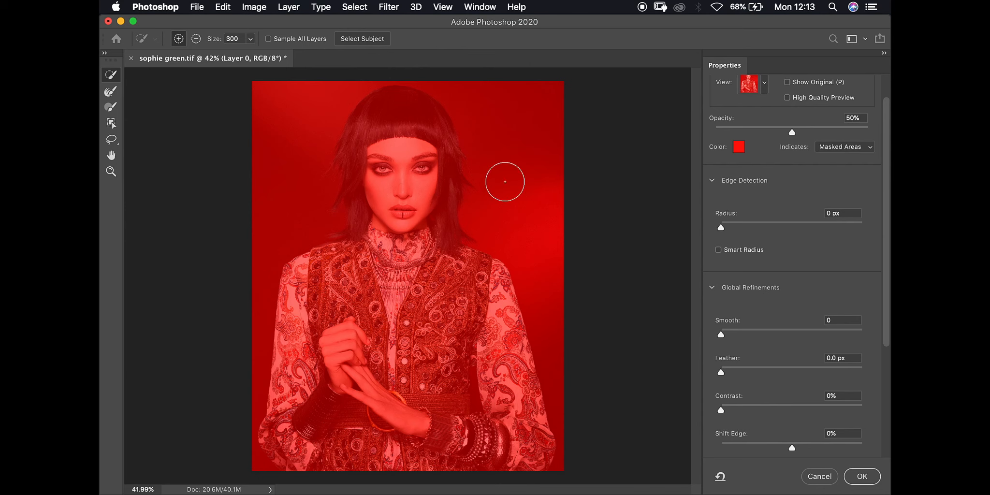
# Brush the teal hair into the selection and zoom in around the shoulder
pyautogui.moveTo(380, 105)
pyautogui.mouseDown()
pyautogui.moveTo(364, 116)
pyautogui.moveTo(348, 169)
pyautogui.mouseUp()
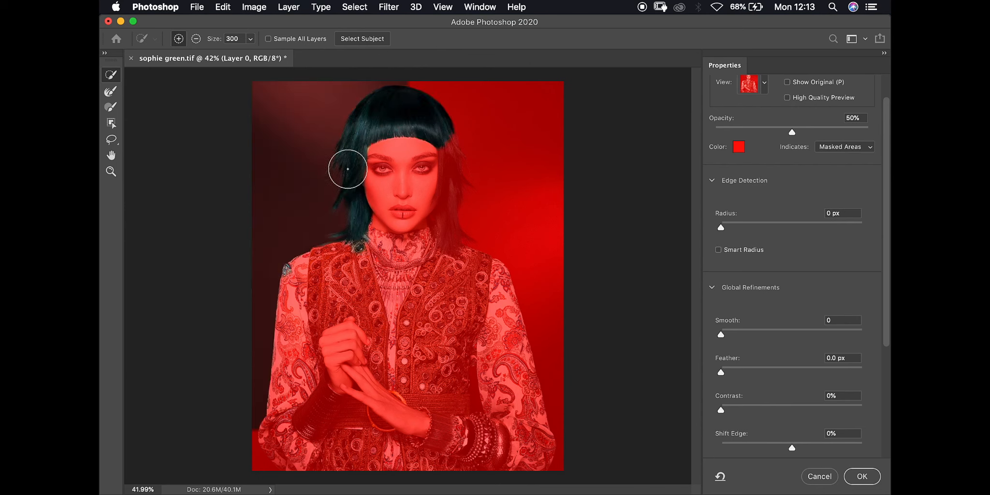
pyautogui.press('super+plus')
pyautogui.press('super+plus')
pyautogui.press('super+plus')
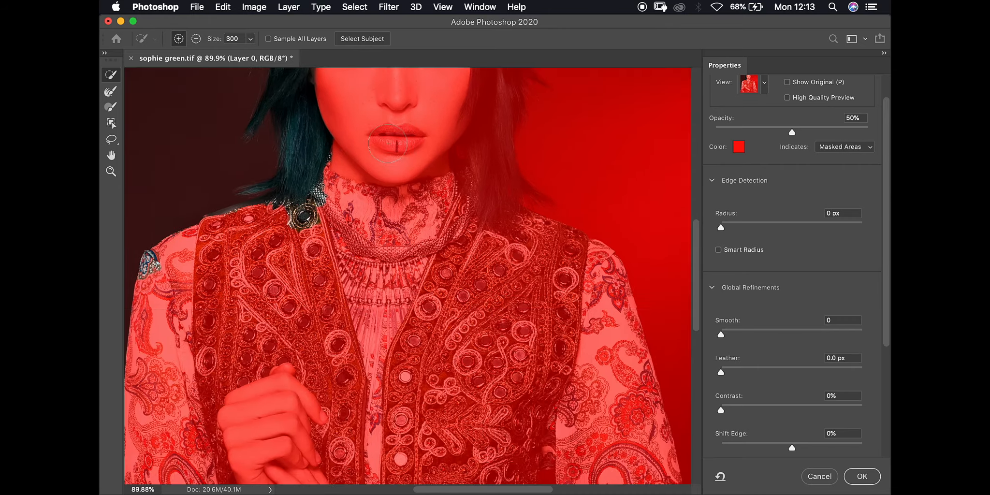
pyautogui.scroll(12, 388, 144)
pyautogui.scroll(-12, 387, 143)
pyautogui.press('super+plus')
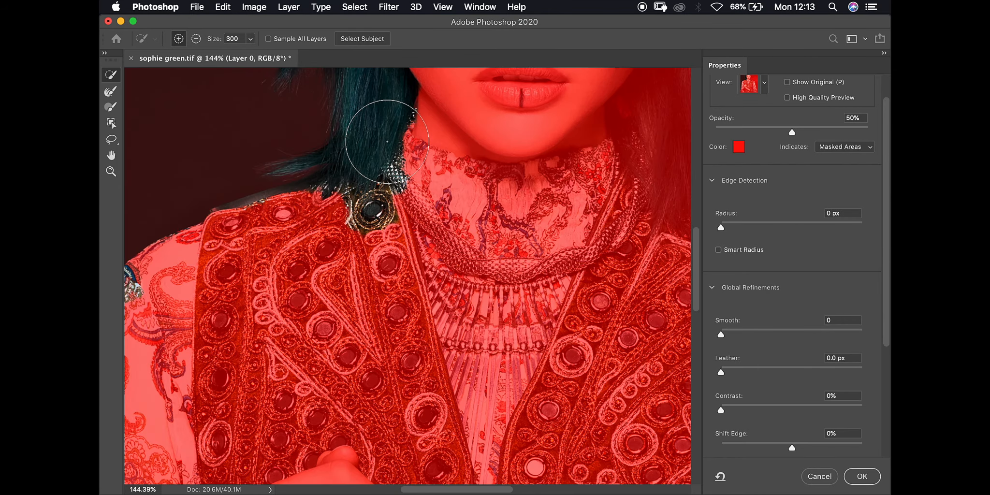
pyautogui.scroll(10, 388, 141)
pyautogui.hscroll(3, 388, 141)
pyautogui.scroll(4, 388, 142)
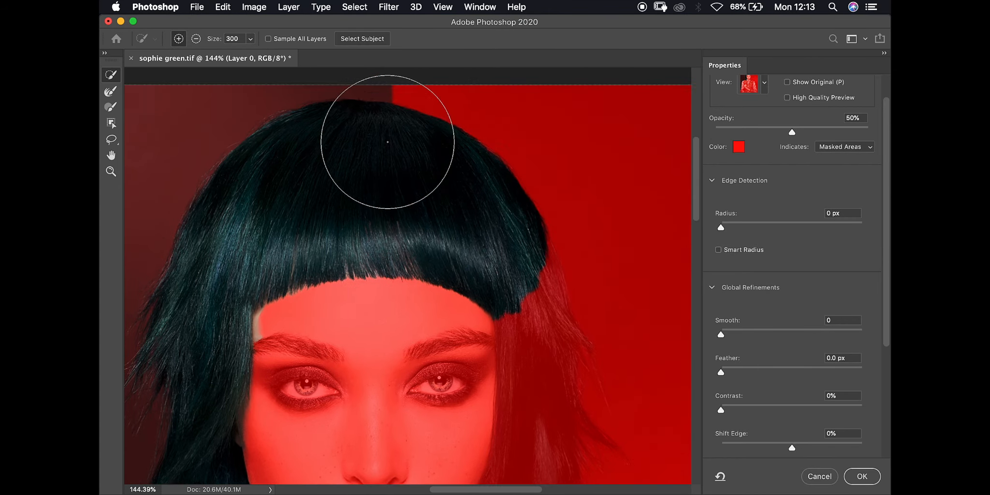
pyautogui.scroll(5, 389, 139)
pyautogui.scroll(1, 389, 137)
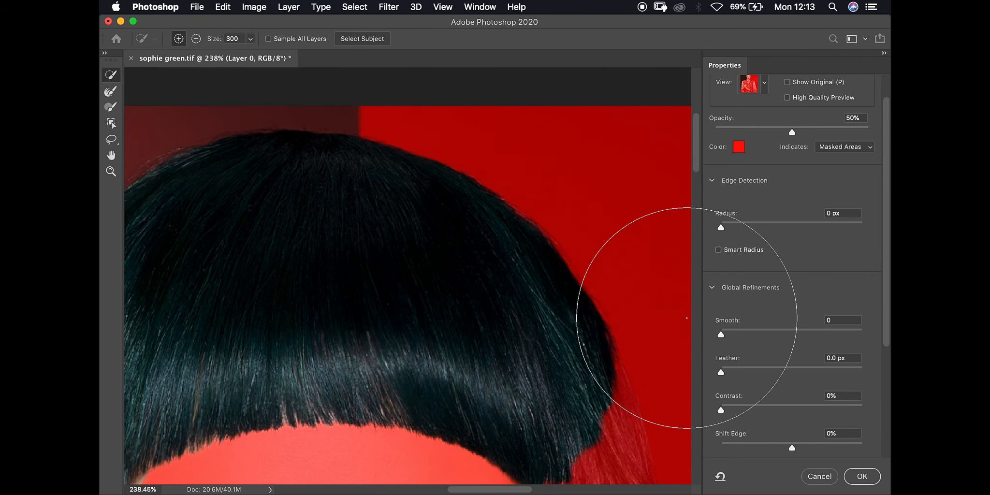
# Test Edge Detection Radius up to 115 px, then reset it to 0 px
pyautogui.moveTo(721, 227); pyautogui.dragTo(758, 227)
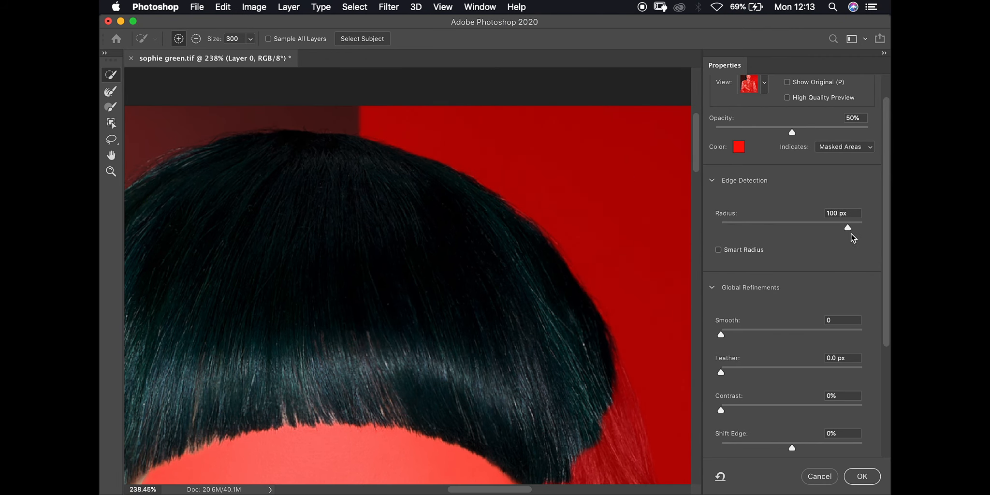
pyautogui.click(850, 234)
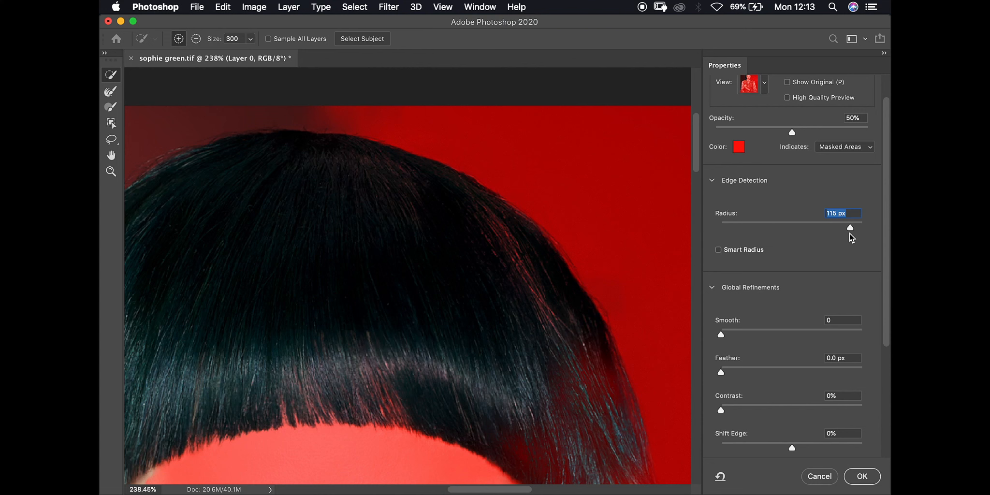
pyautogui.moveTo(852, 228); pyautogui.dragTo(722, 234)
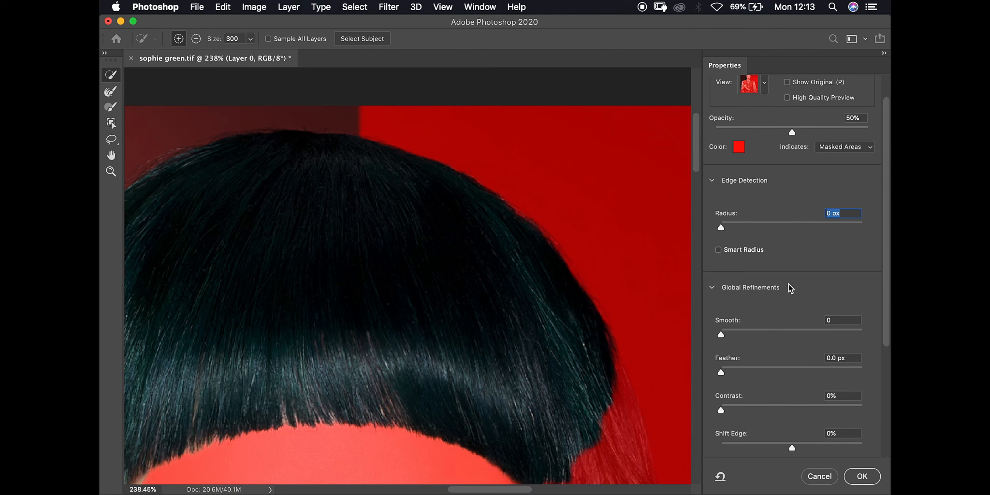
# Try Smooth at 73, Feather at 38.4 px and higher Contrast, returning Smooth and Contrast to 0
pyautogui.scroll(-5, 790, 288)
pyautogui.moveTo(721, 168); pyautogui.dragTo(825, 168)
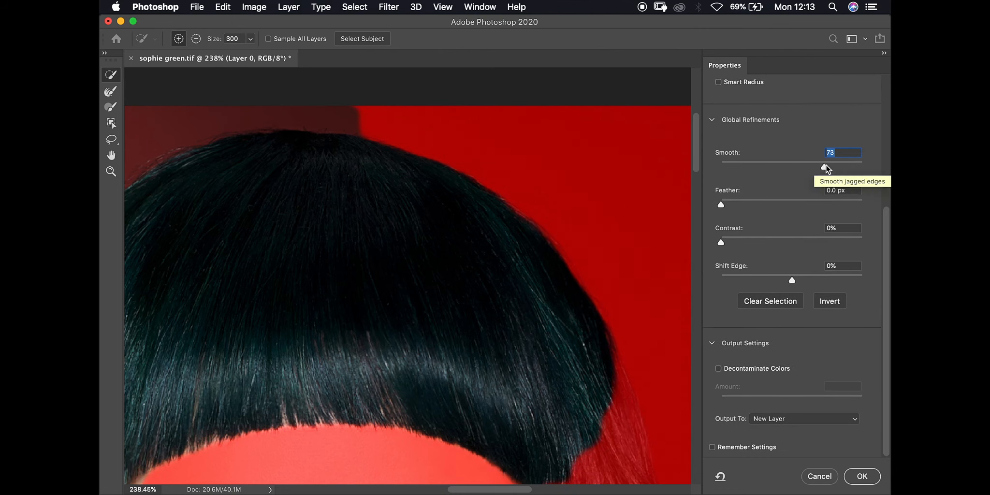
pyautogui.moveTo(826, 165); pyautogui.dragTo(712, 167)
pyautogui.moveTo(721, 205); pyautogui.dragTo(686, 205)
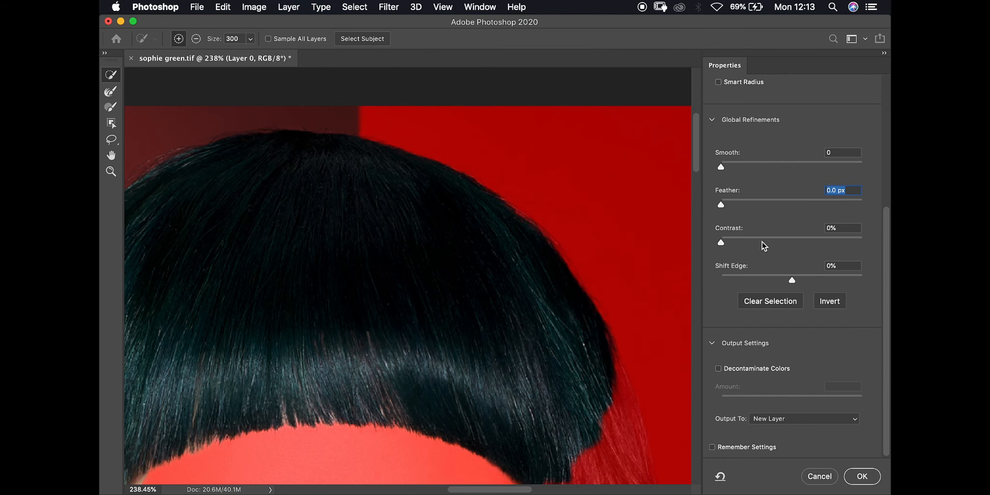
pyautogui.moveTo(721, 242); pyautogui.dragTo(812, 245)
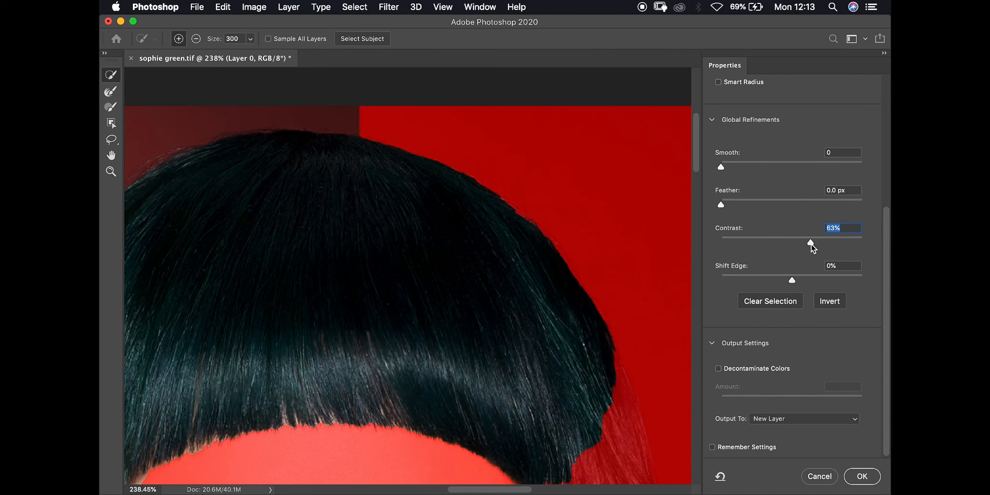
pyautogui.write('0')
pyautogui.press('Return')
# Set Shift Edge to +2% and clear the selection so the whole portrait is masked
pyautogui.moveTo(792, 280); pyautogui.dragTo(841, 271)
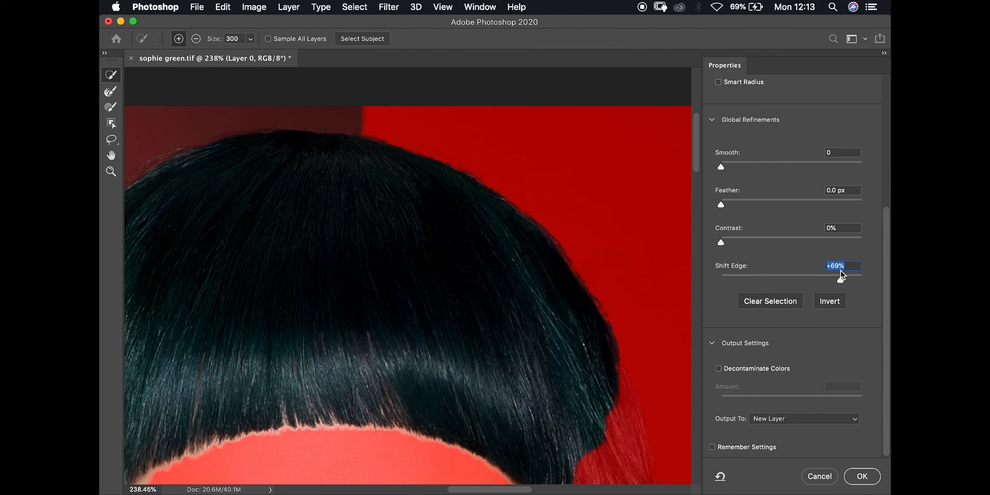
pyautogui.moveTo(829, 282); pyautogui.dragTo(793, 286)
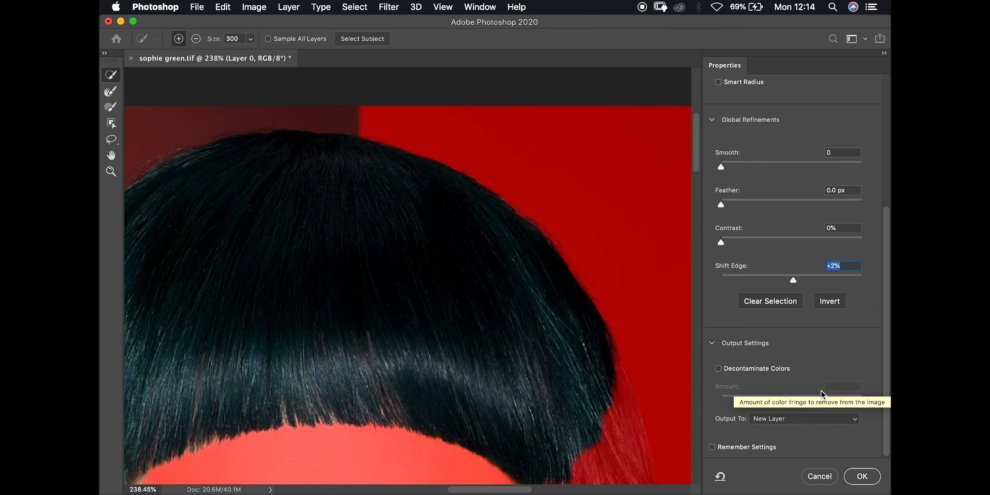
pyautogui.click(784, 301)
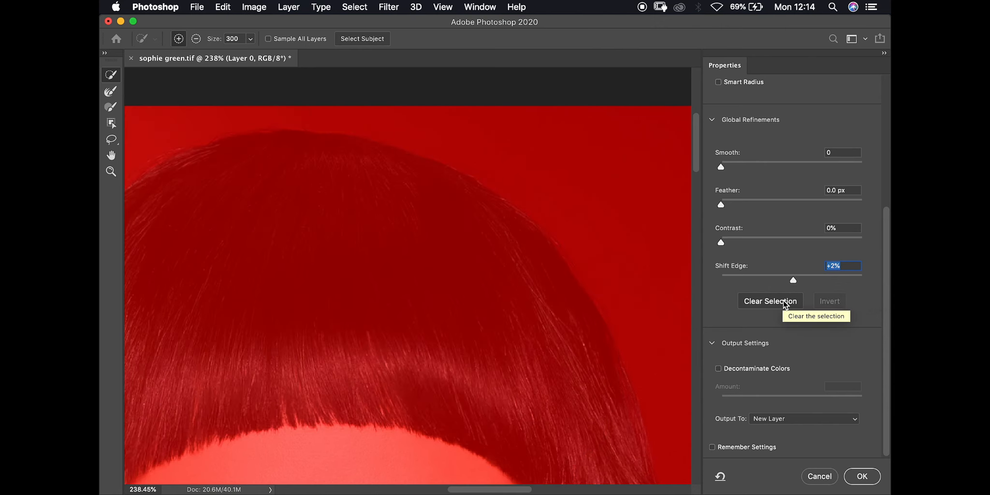
pyautogui.scroll(-5, 398, 285)
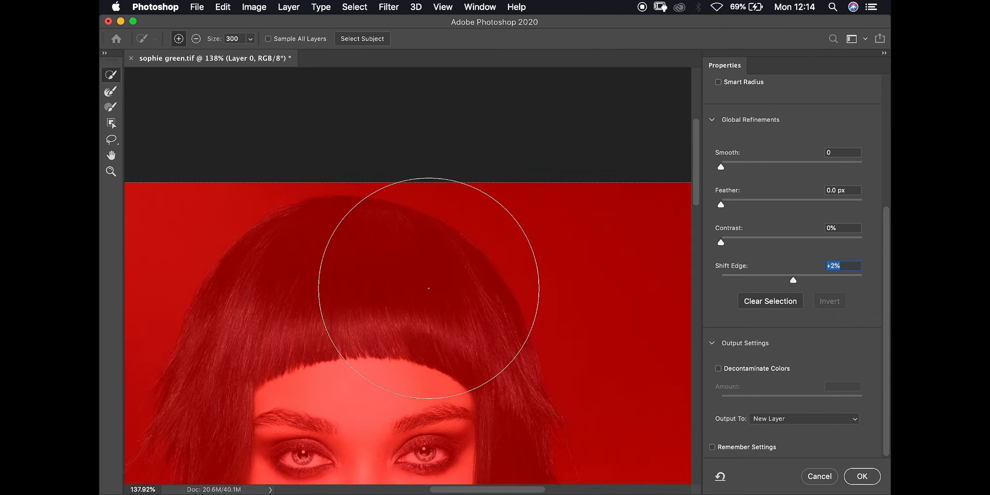
pyautogui.scroll(-4, 429, 289)
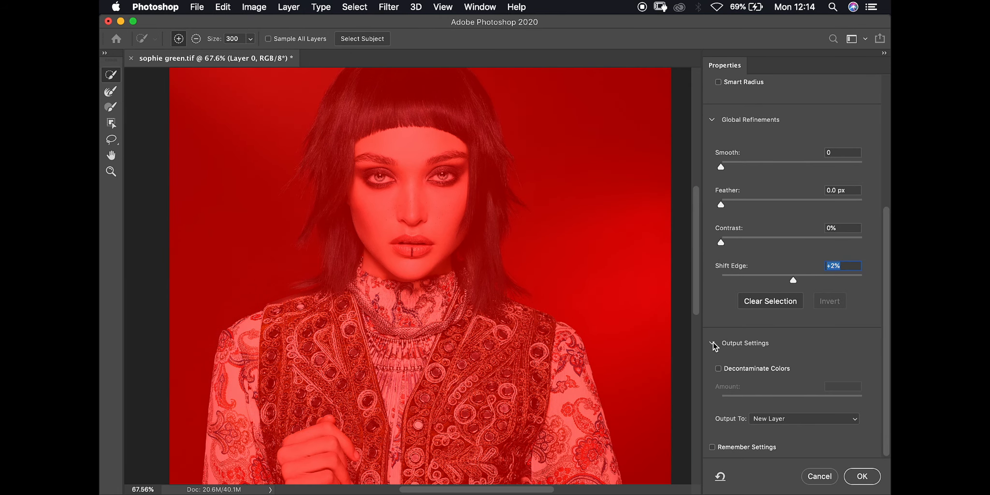
# Brush the face and left teal hair into the selection, then enable Decontaminate Colors at 100%
pyautogui.moveTo(450, 162)
pyautogui.mouseDown()
pyautogui.moveTo(367, 140)
pyautogui.moveTo(323, 146)
pyautogui.mouseUp()
pyautogui.scroll(3, 390, 185)
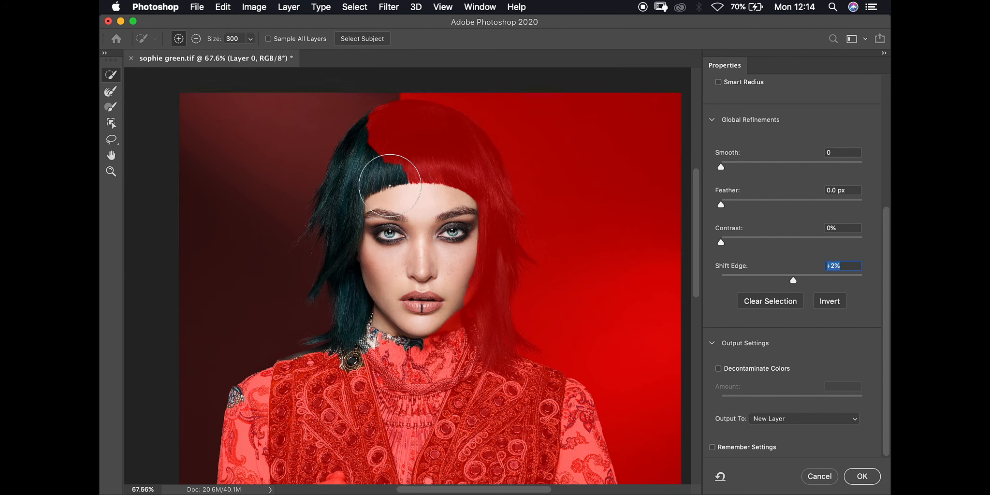
pyautogui.scroll(5, 390, 186)
pyautogui.scroll(-3, 390, 185)
pyautogui.scroll(6, 389, 185)
pyautogui.scroll(-2, 390, 185)
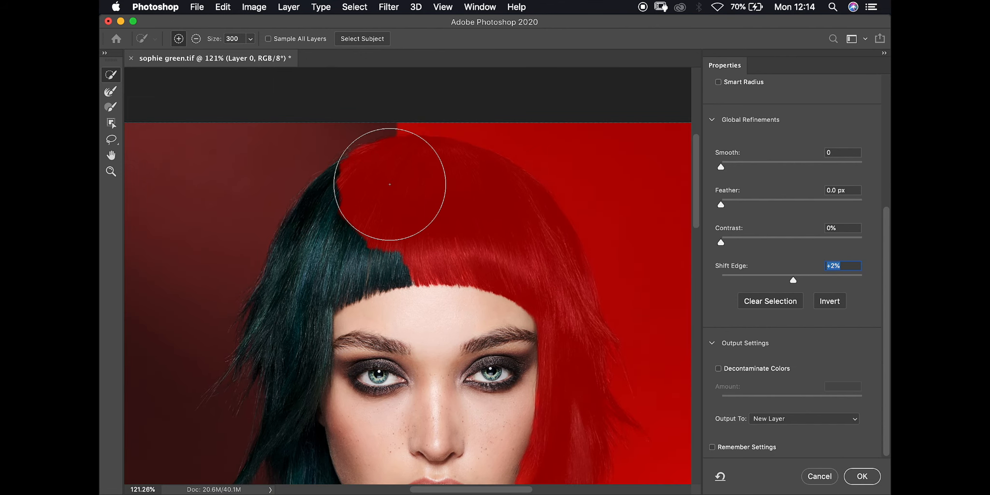
pyautogui.click(718, 368)
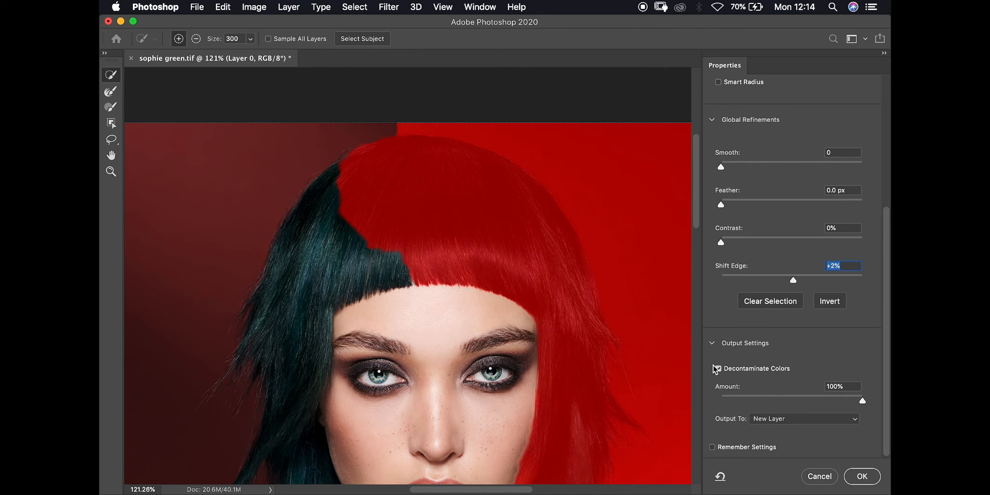
pyautogui.moveTo(856, 401)
pyautogui.mouseDown()
pyautogui.moveTo(749, 409)
pyautogui.moveTo(864, 397)
pyautogui.mouseUp()
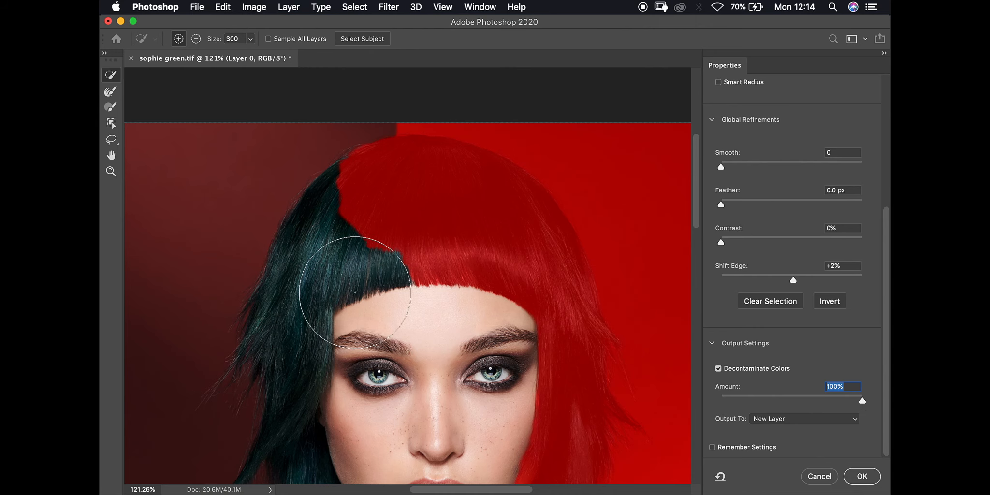
# Turn Decontaminate Colors off and keep the output set to New Layer
pyautogui.scroll(-3, 356, 293)
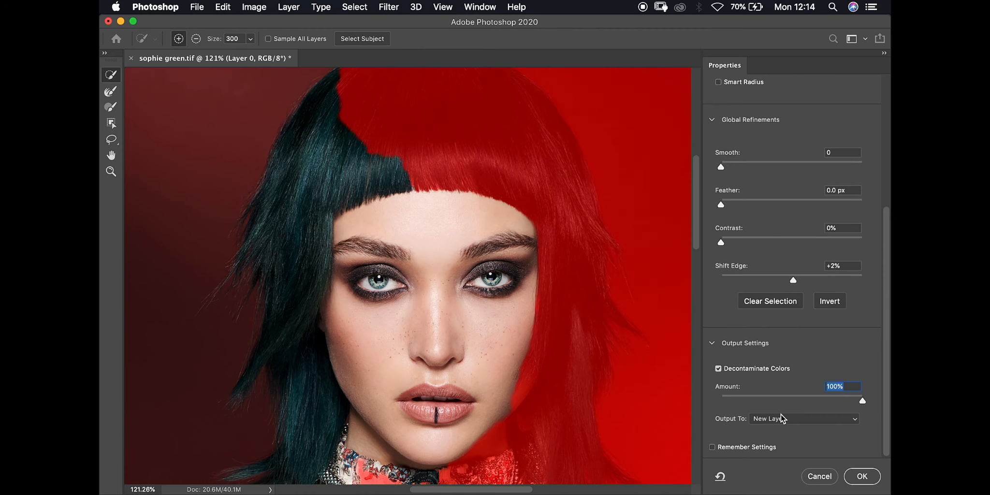
pyautogui.click(725, 373)
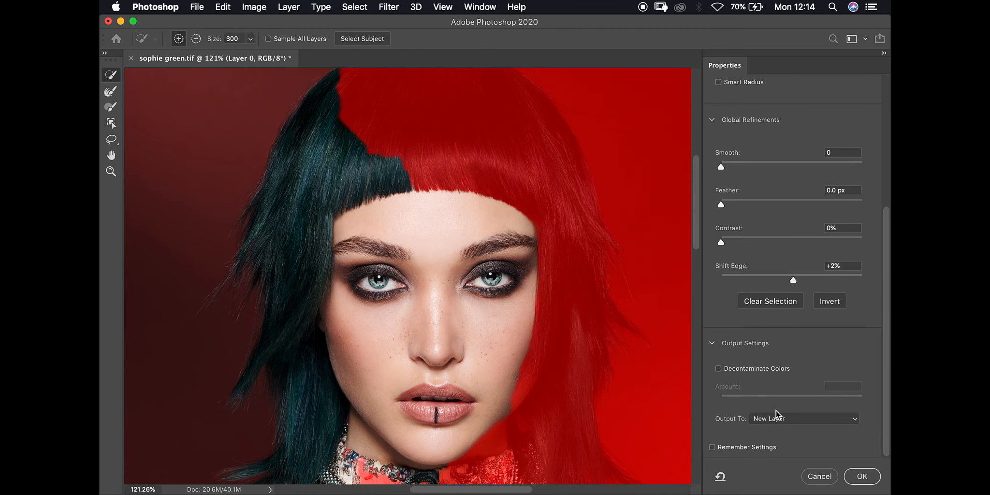
pyautogui.click(788, 418)
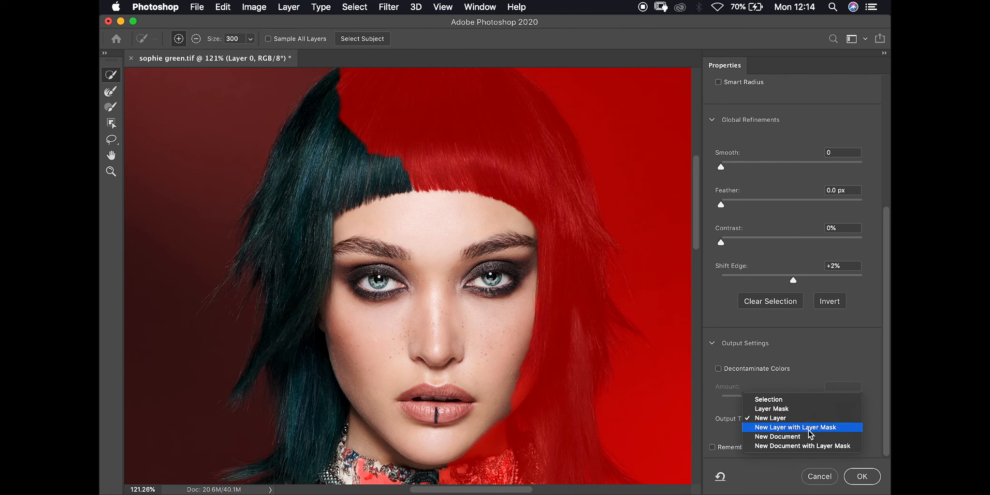
pyautogui.click(742, 374)
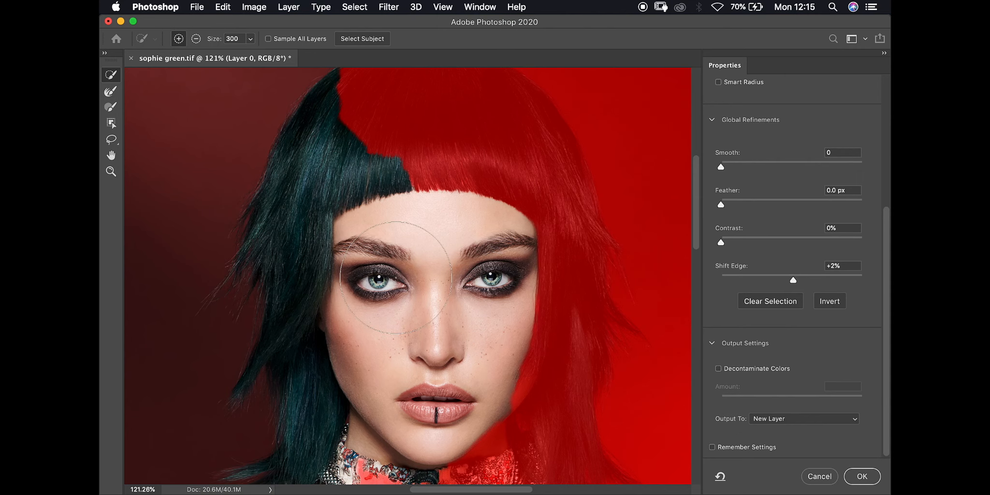
# Add the whole hair mass to the selection and pick the Refine Edge Brush Tool
pyautogui.scroll(5, 406, 254)
pyautogui.scroll(5, 356, 292)
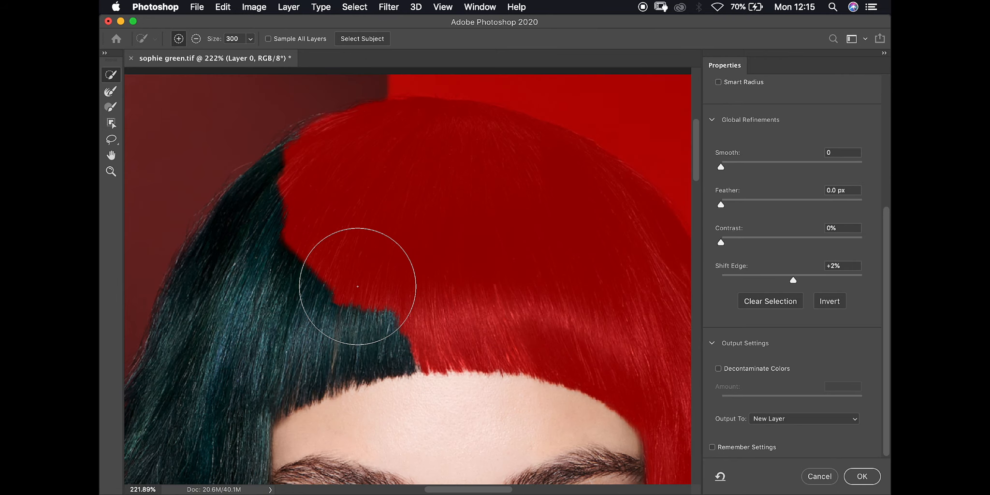
pyautogui.click(340, 288)
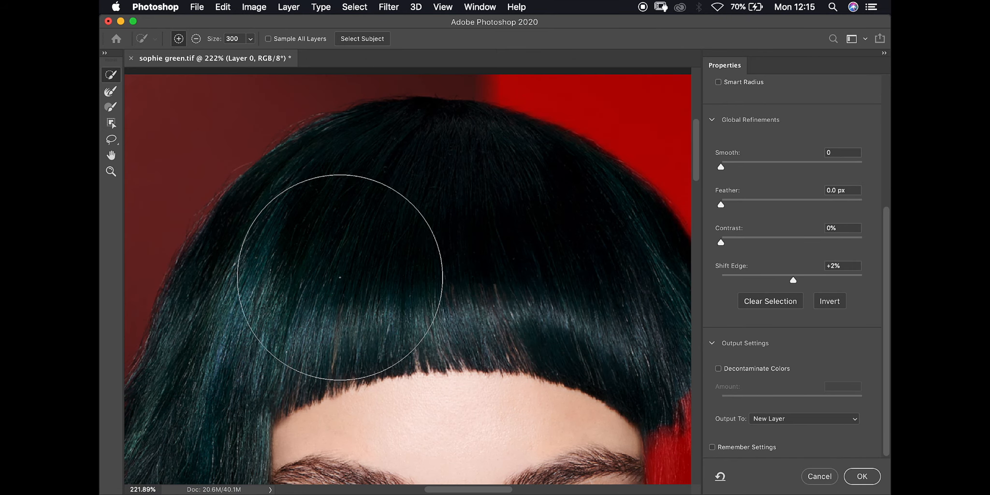
pyautogui.scroll(-5, 432, 252)
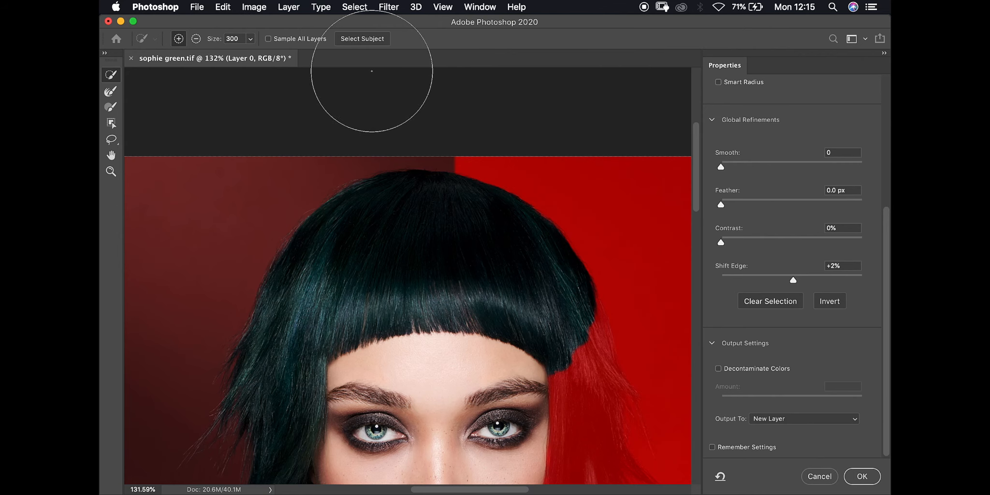
pyautogui.click(110, 92)
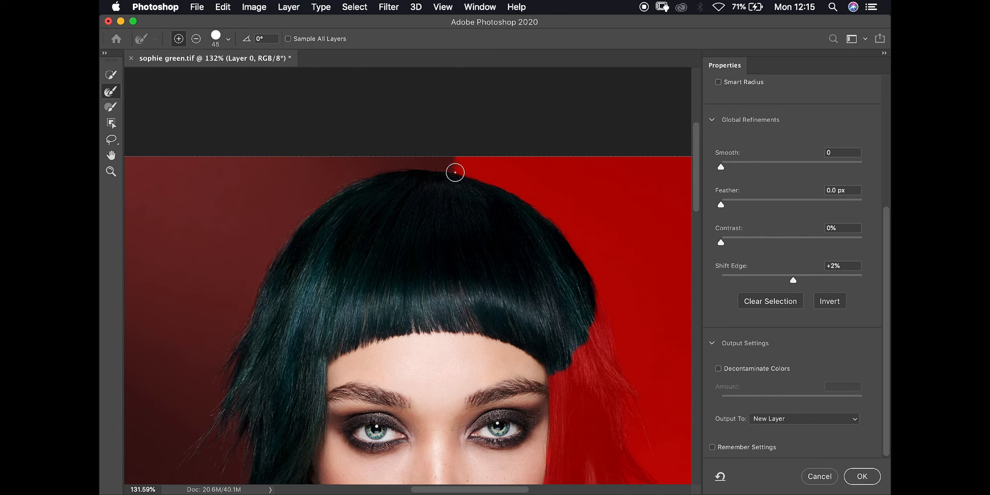
# Zoom in and refine the hair's top edge against the red background
pyautogui.scroll(5, 450, 186)
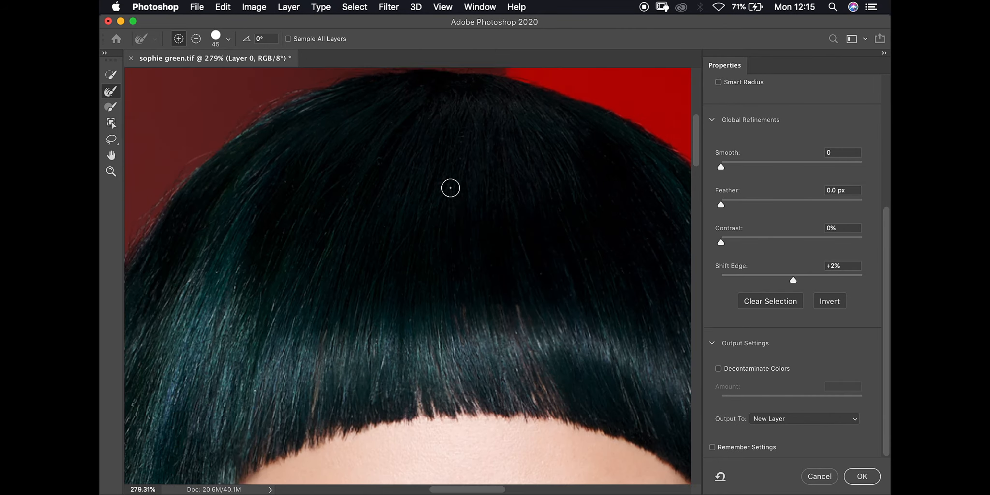
pyautogui.scroll(5, 449, 187)
pyautogui.hscroll(3, 450, 186)
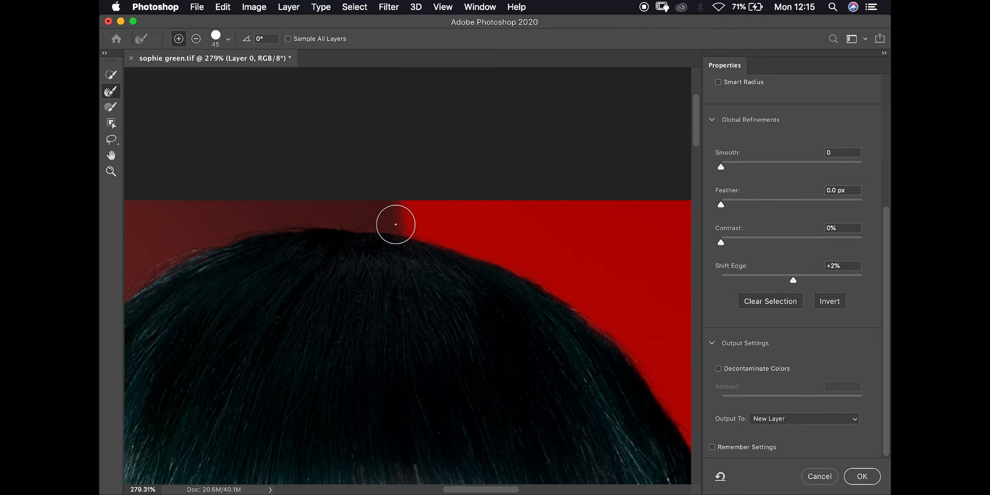
pyautogui.moveTo(391, 216); pyautogui.dragTo(370, 215)
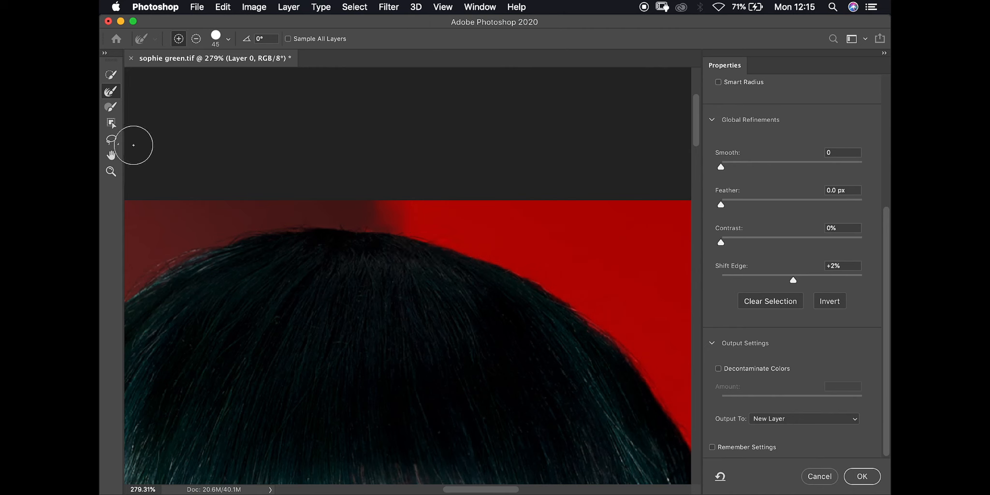
# Paint a hair-top patch and the stray right-side strands into the selection with a size 300 Brush
pyautogui.click(111, 107)
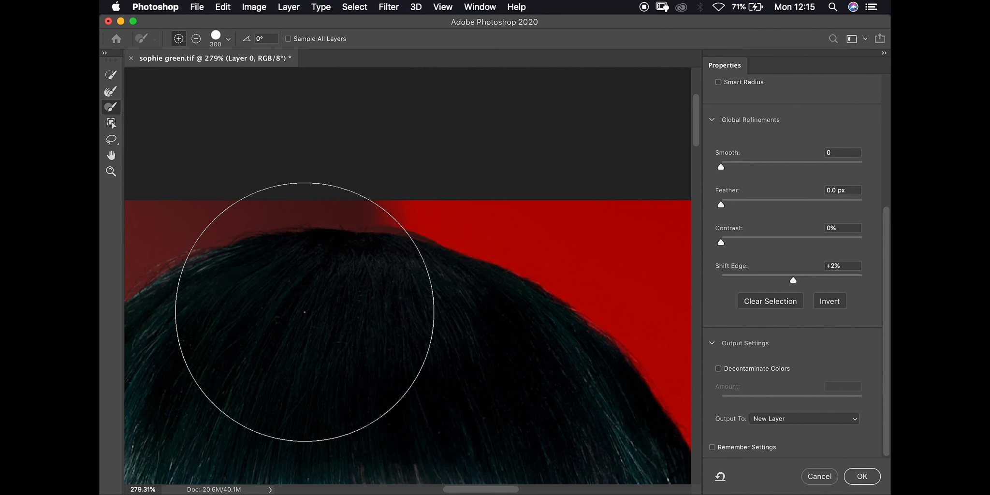
pyautogui.click(389, 312)
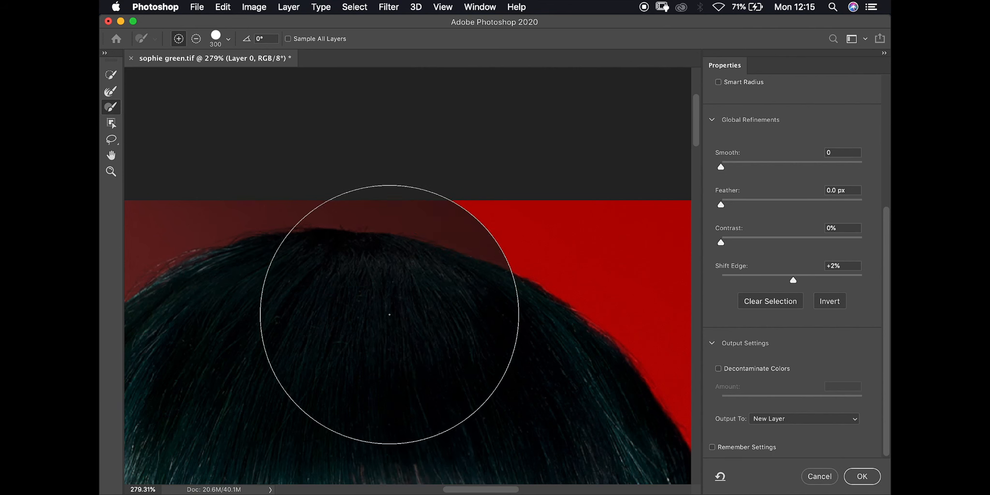
pyautogui.press('super+minus')
pyautogui.scroll(-5, 390, 315)
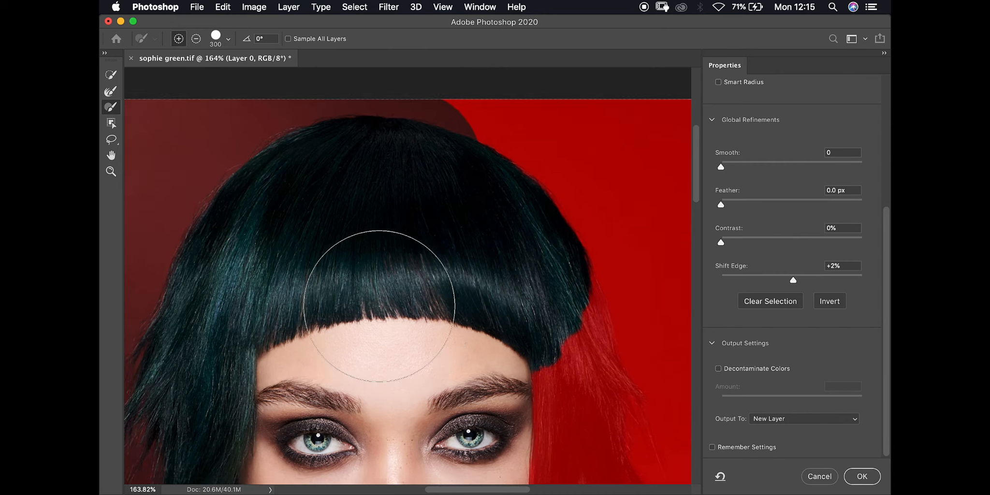
pyautogui.moveTo(518, 348)
pyautogui.mouseDown()
pyautogui.moveTo(524, 362)
pyautogui.moveTo(526, 301)
pyautogui.moveTo(549, 307)
pyautogui.mouseUp()
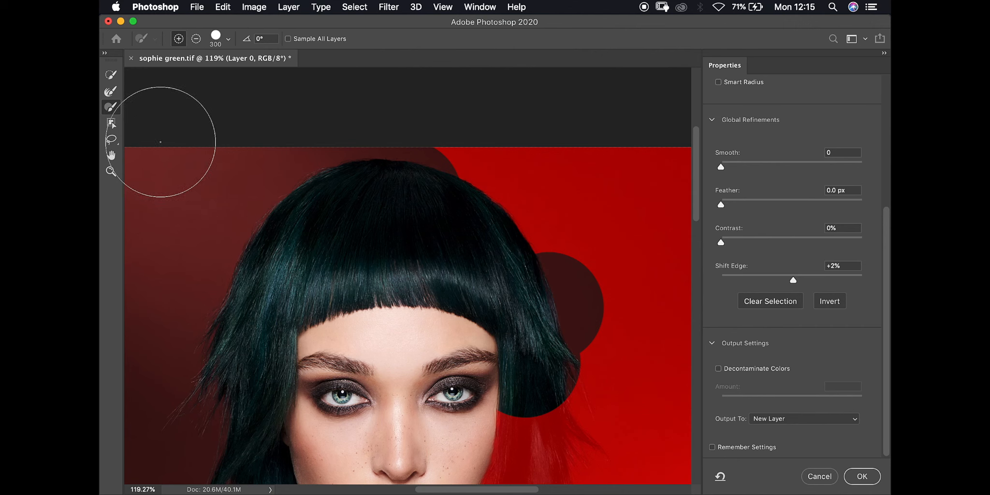
pyautogui.click(113, 126)
# In Subtract mode, drag boxes over the face and neck to remove them from the selection
pyautogui.scroll(-6, 425, 335)
pyautogui.scroll(-5, 425, 335)
pyautogui.scroll(6, 426, 335)
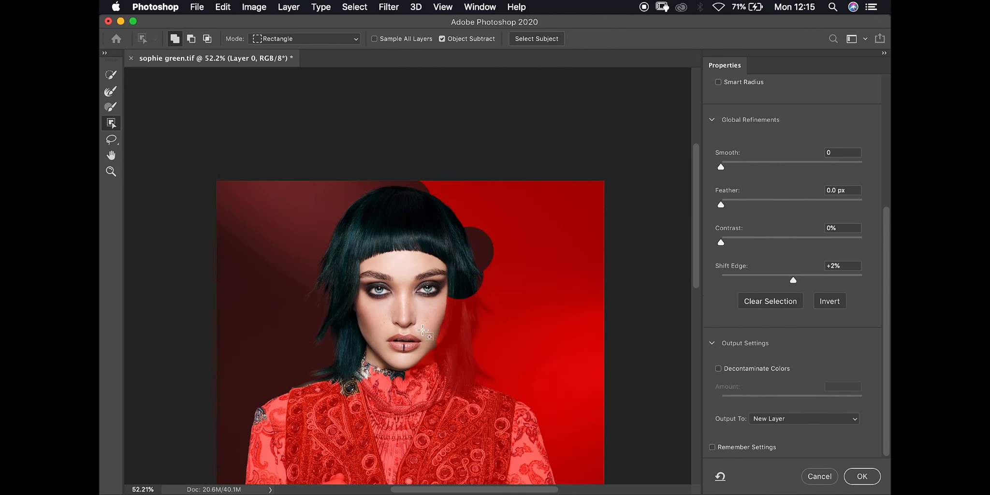
pyautogui.scroll(-4, 424, 323)
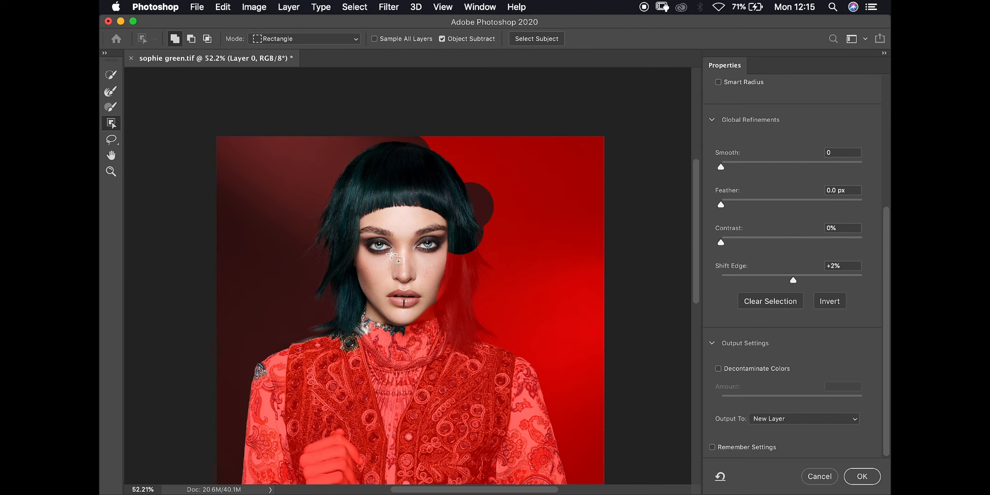
pyautogui.moveTo(382, 225); pyautogui.dragTo(513, 341)
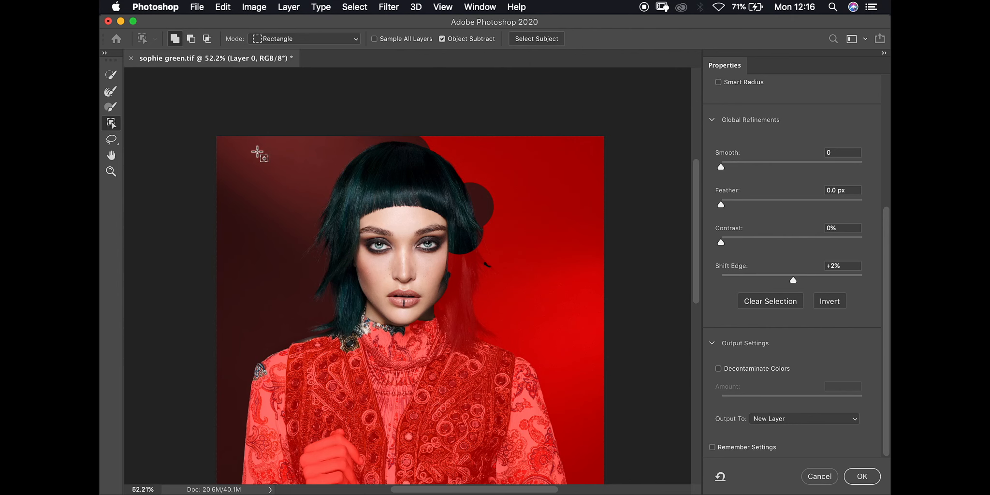
pyautogui.click(191, 39)
pyautogui.moveTo(428, 228); pyautogui.dragTo(529, 352)
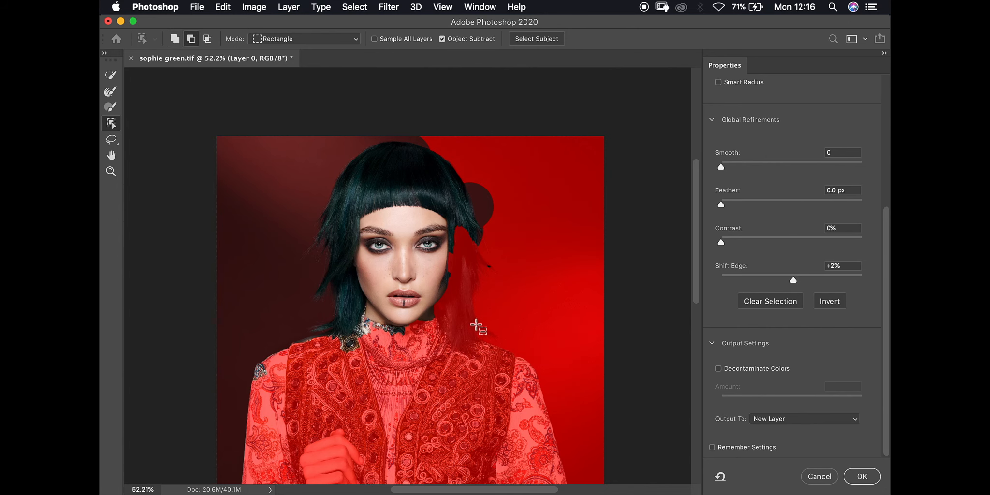
pyautogui.moveTo(401, 235); pyautogui.dragTo(552, 410)
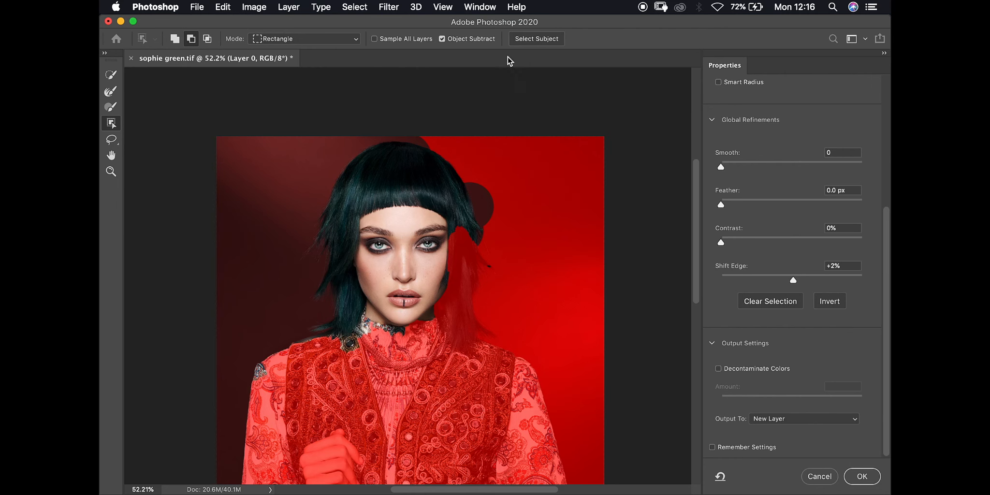
# With Object Subtract off, subtract plain rectangles over the face
pyautogui.click(443, 39)
pyautogui.moveTo(401, 197); pyautogui.dragTo(503, 345)
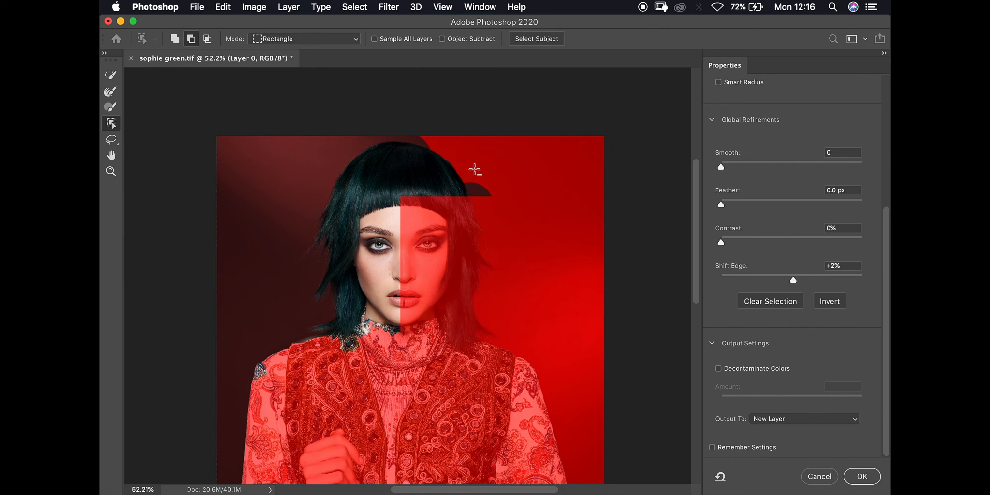
pyautogui.moveTo(365, 220); pyautogui.dragTo(491, 370)
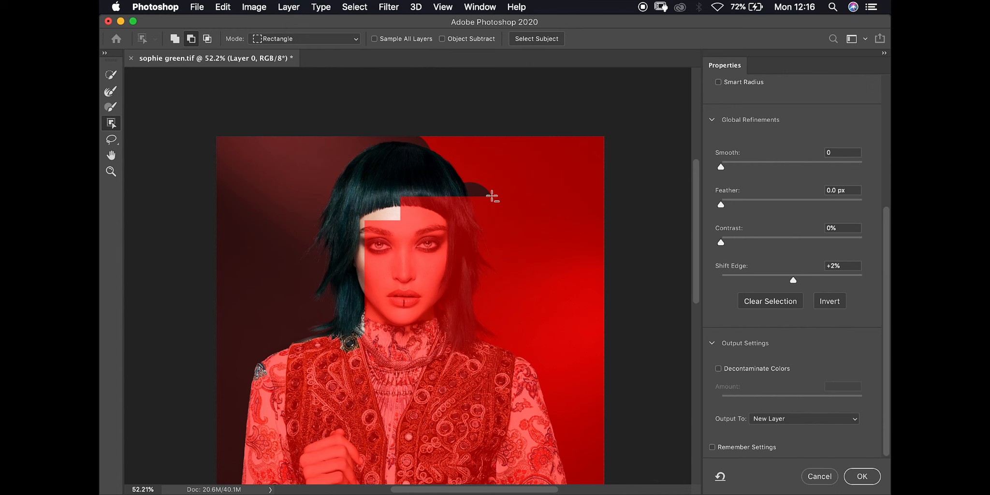
# With Object Subtract back on, subtract two small regions beside the top of the hair
pyautogui.click(443, 38)
pyautogui.click(176, 39)
pyautogui.click(191, 39)
pyautogui.moveTo(465, 165); pyautogui.dragTo(508, 215)
pyautogui.moveTo(460, 169); pyautogui.dragTo(498, 217)
pyautogui.scroll(-3, 451, 167)
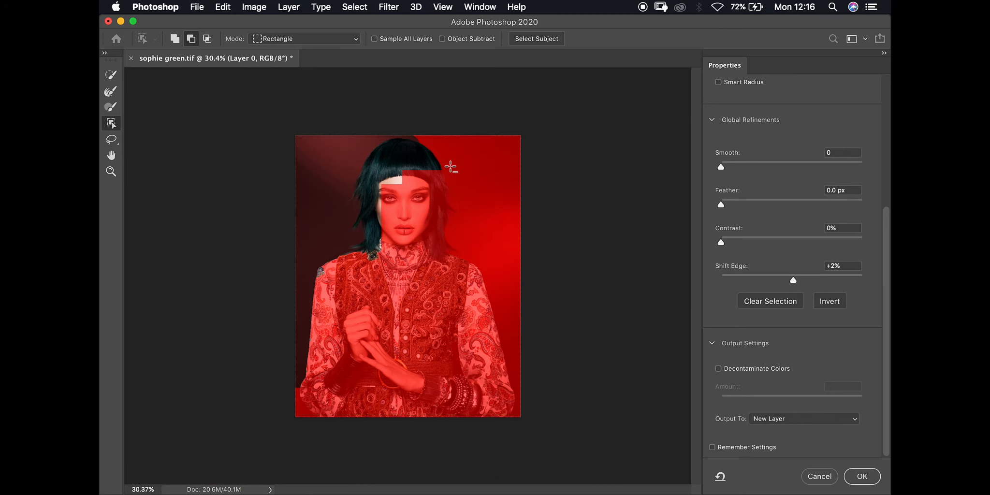
# Cancel Select and Mask and open the Select menu
pyautogui.click(819, 476)
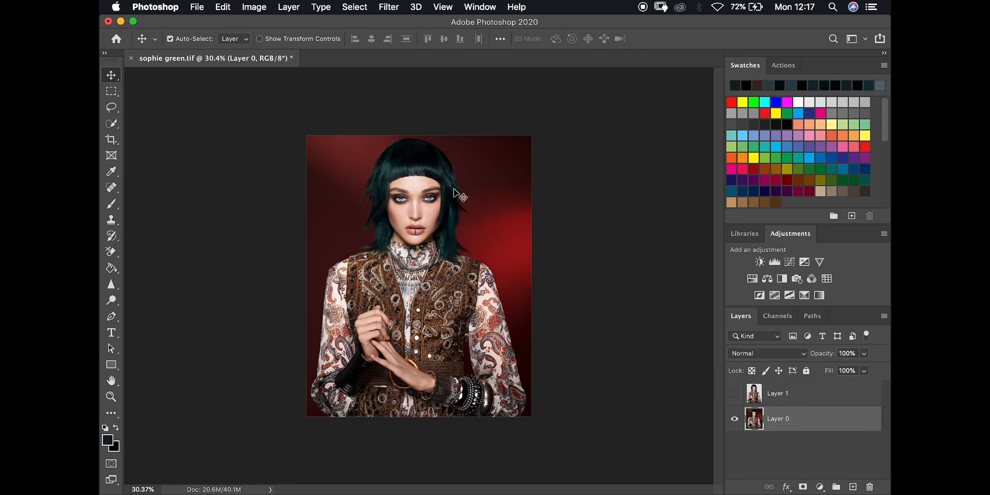
pyautogui.click(351, 6)
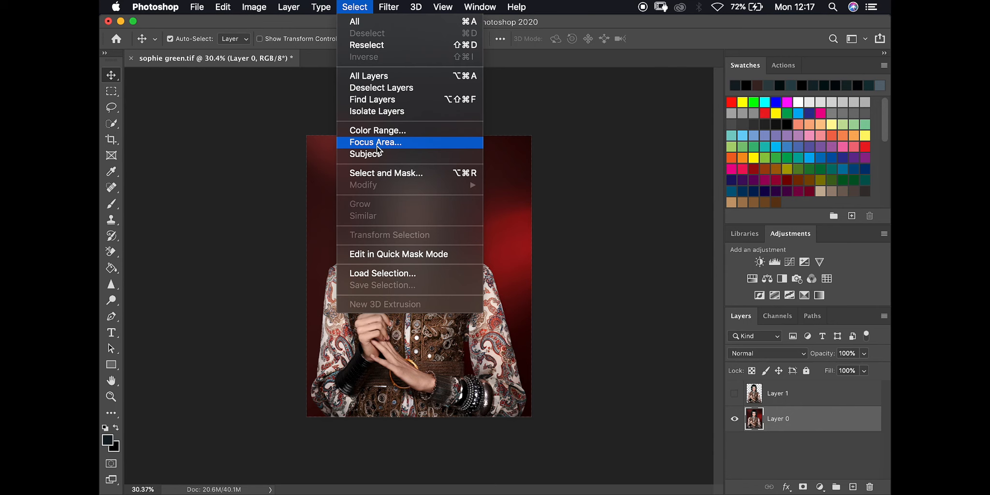
# Reopen Select and Mask, quick-select the face, and output it to a new layer, Layer 0 copy
pyautogui.click(381, 173)
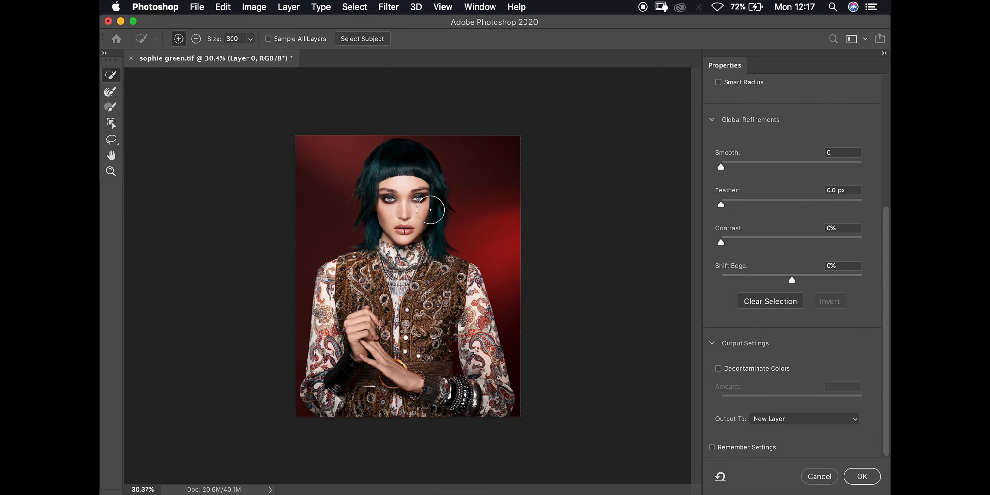
pyautogui.click(401, 196)
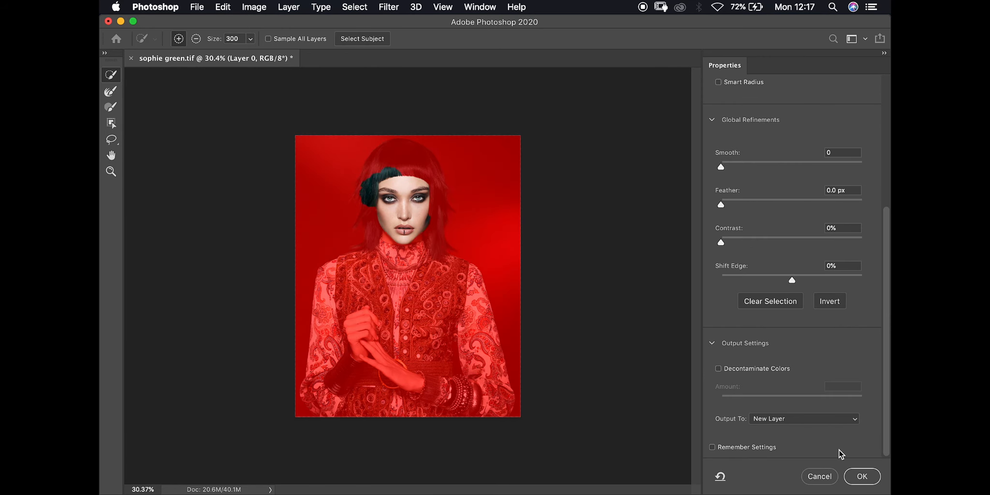
pyautogui.click(859, 477)
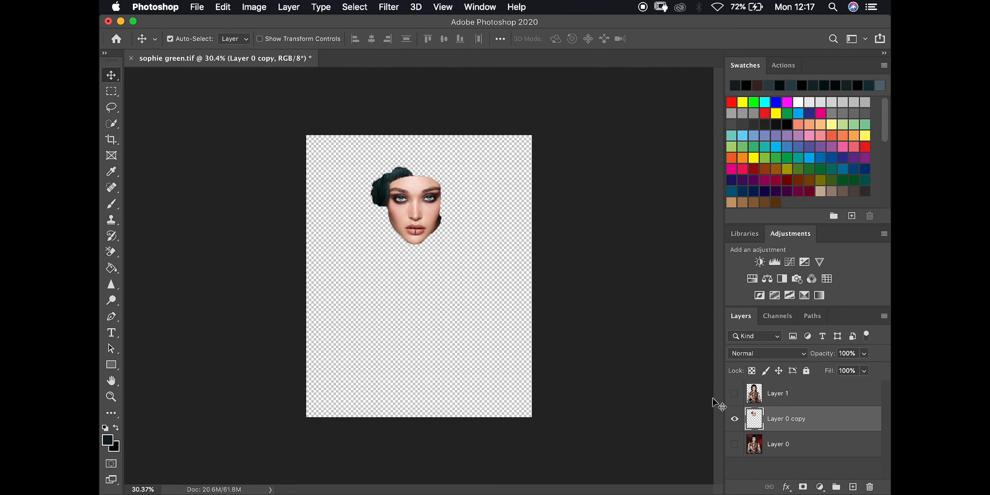
# Load the face cutout as a selection, try resizing it with Transform Selection, then cancel
pyautogui.keyDown('super'); pyautogui.click(753, 423); pyautogui.keyUp('super')
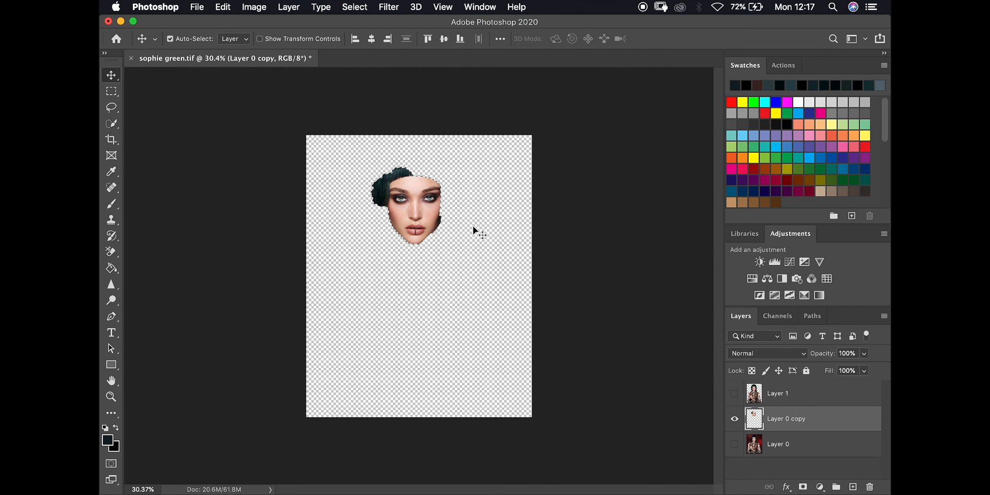
pyautogui.scroll(3, 478, 232)
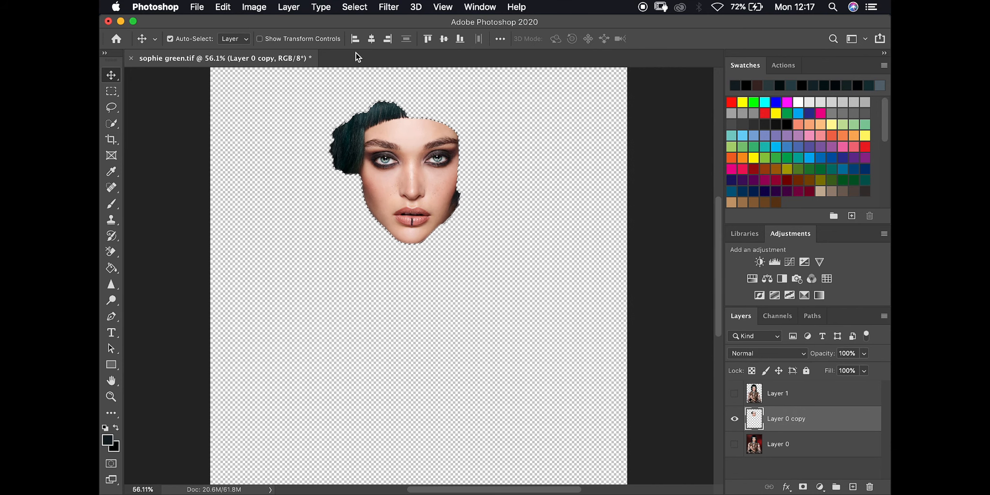
pyautogui.click(353, 8)
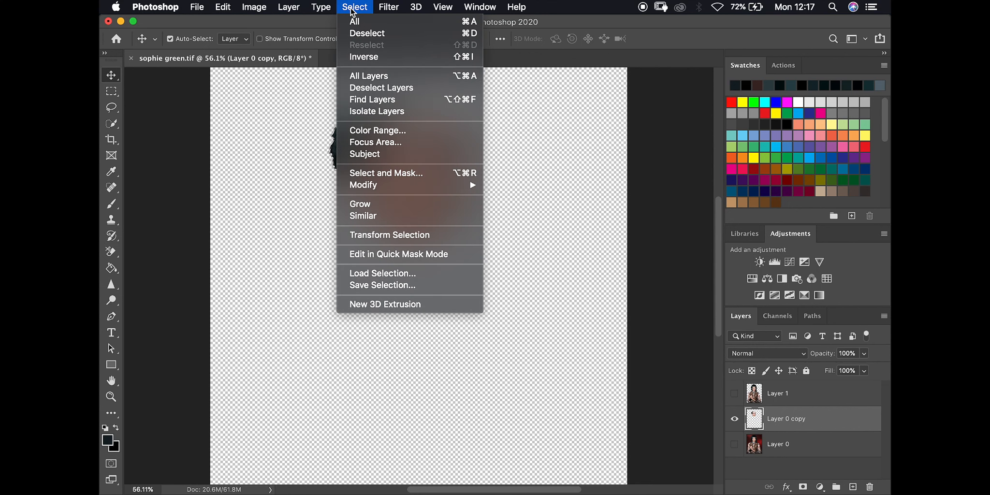
pyautogui.moveTo(375, 187)
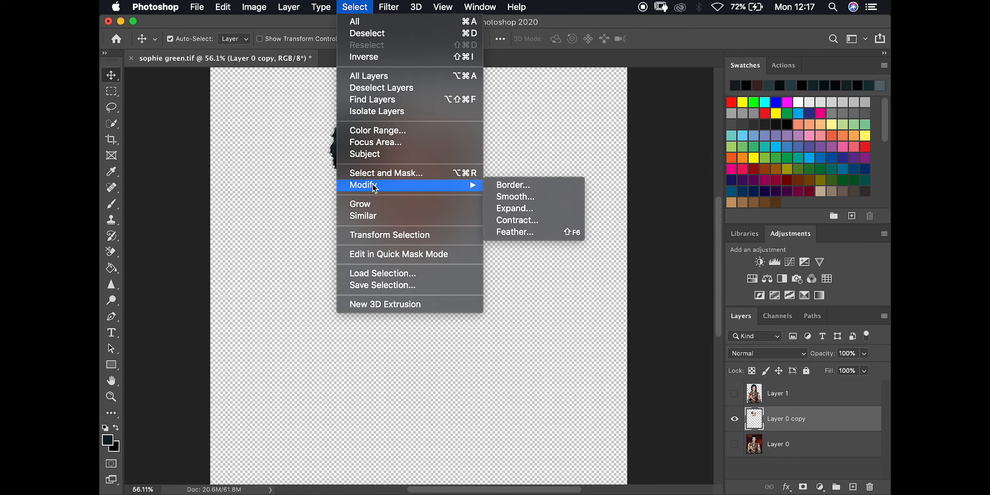
pyautogui.click(376, 236)
pyautogui.moveTo(462, 99)
pyautogui.mouseDown()
pyautogui.moveTo(434, 129)
pyautogui.moveTo(471, 90)
pyautogui.mouseUp()
pyautogui.moveTo(472, 167); pyautogui.dragTo(450, 167)
pyautogui.moveTo(326, 167); pyautogui.dragTo(382, 166)
pyautogui.click(704, 38)
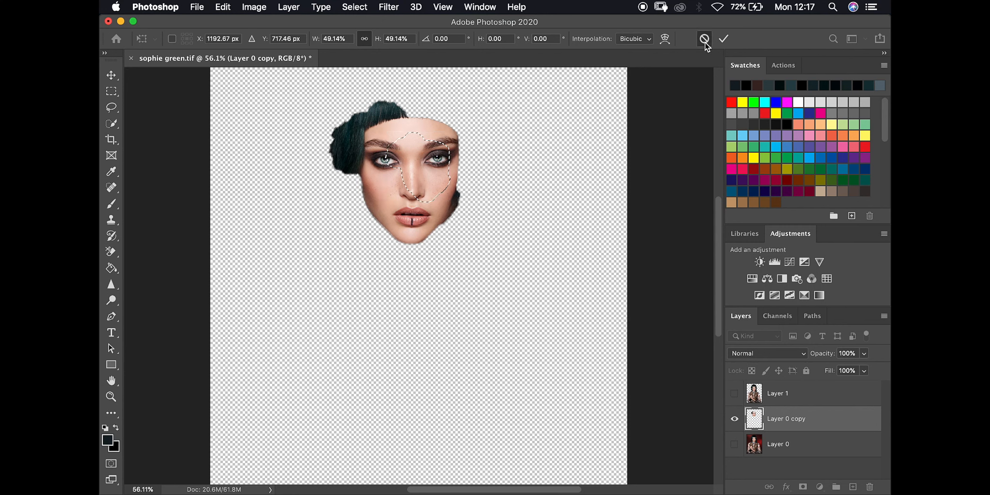
# Hide Layer 0 copy, show Layer 0, and deselect
pyautogui.click(735, 419)
pyautogui.click(734, 444)
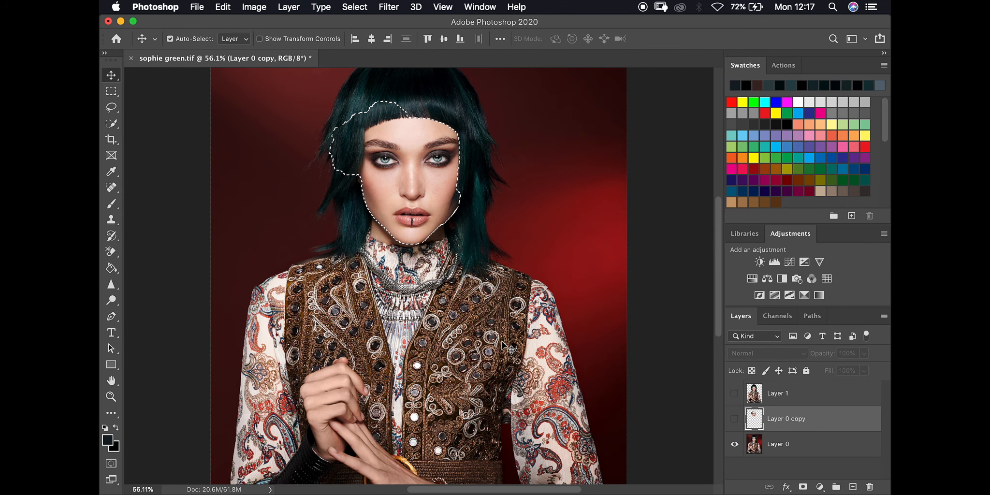
pyautogui.press('super+d')
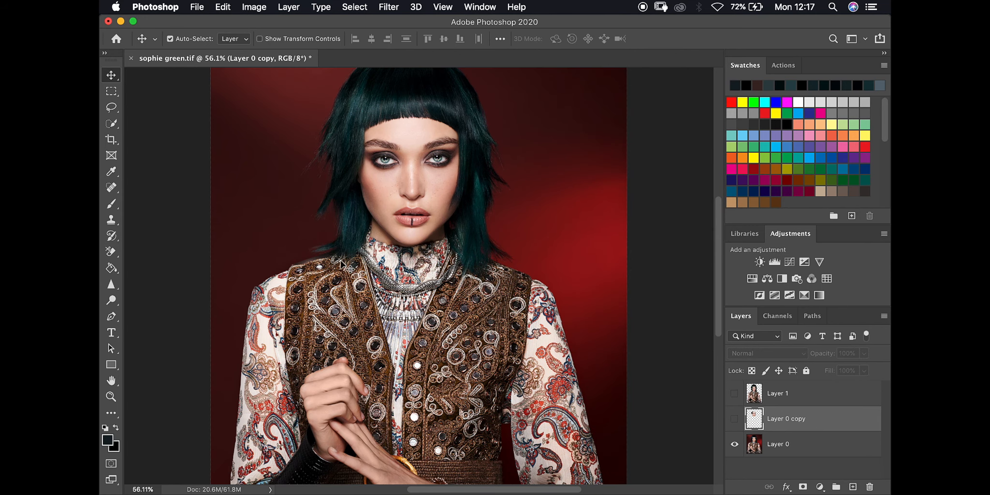
pyautogui.scroll(-5, 341, 264)
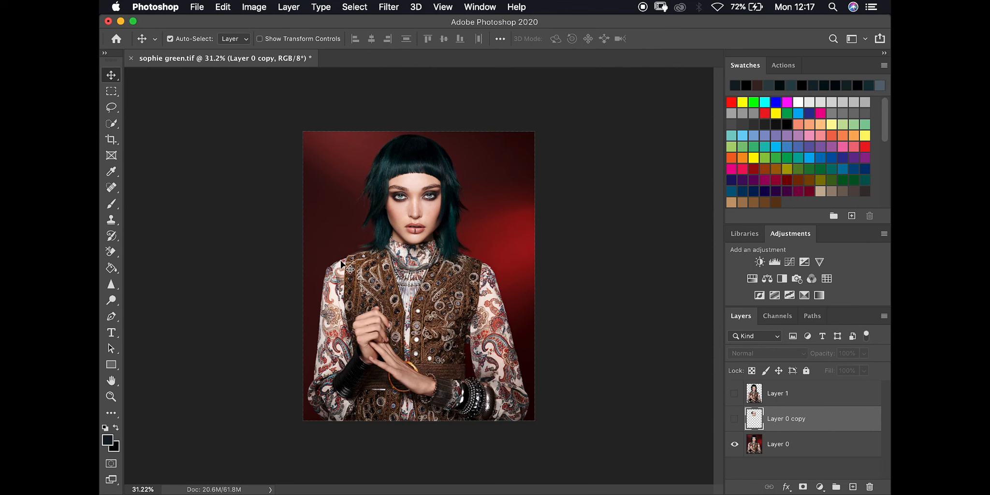